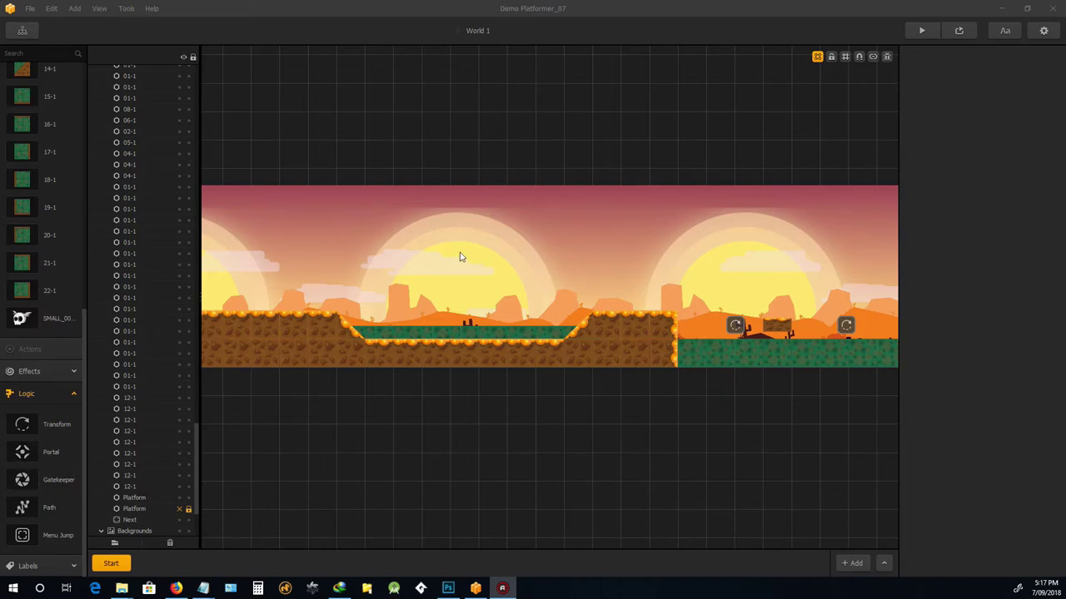
- Select the right Transform marker, the moving platform and the left Transform marker together
scroll(490, 283, down, 3)
scroll(393, 311, up, 3)
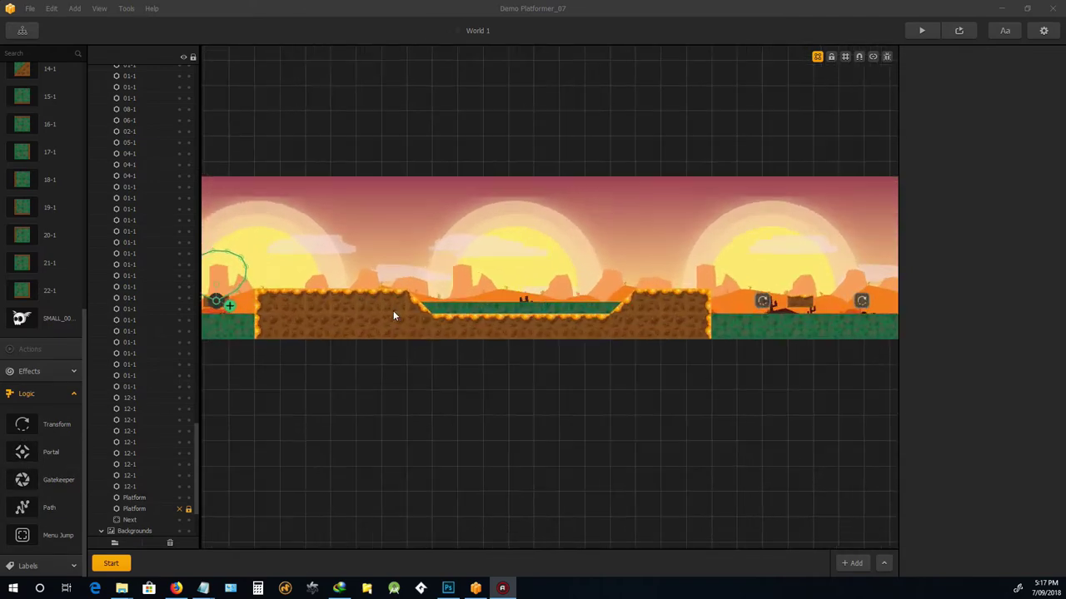
scroll(424, 288, up, 1)
scroll(433, 283, down, 2)
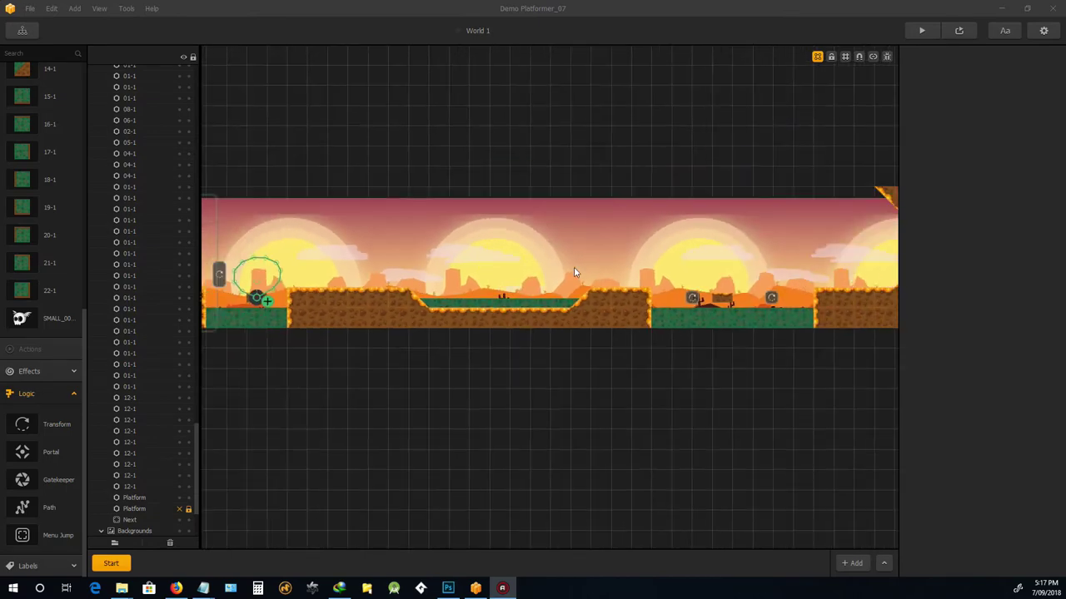
scroll(631, 288, up, 2)
scroll(693, 288, down, 1)
scroll(786, 302, up, 1)
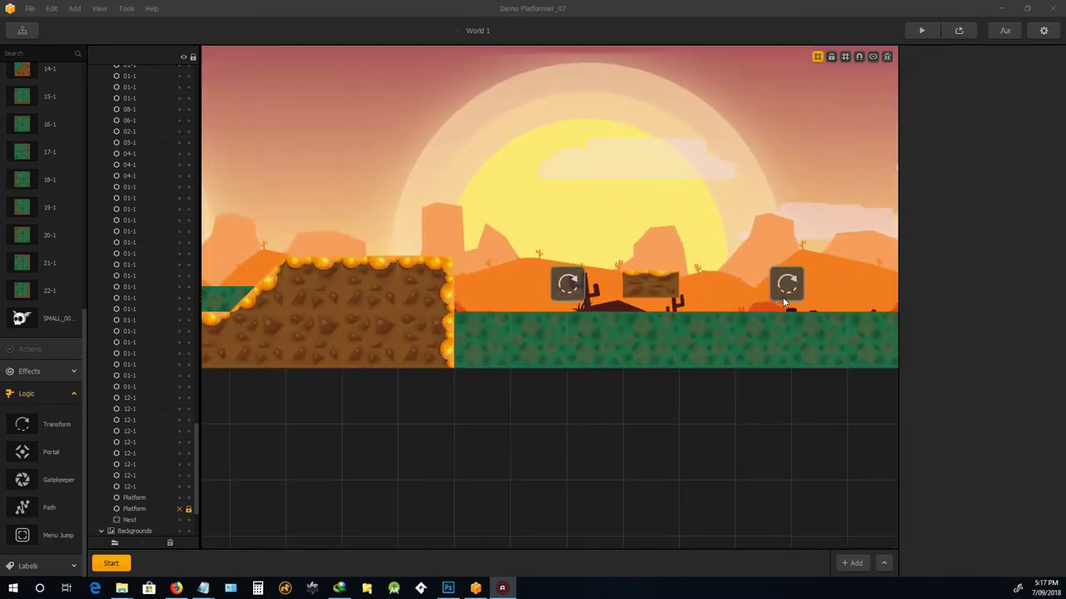
scroll(786, 295, up, 1)
click(782, 282)
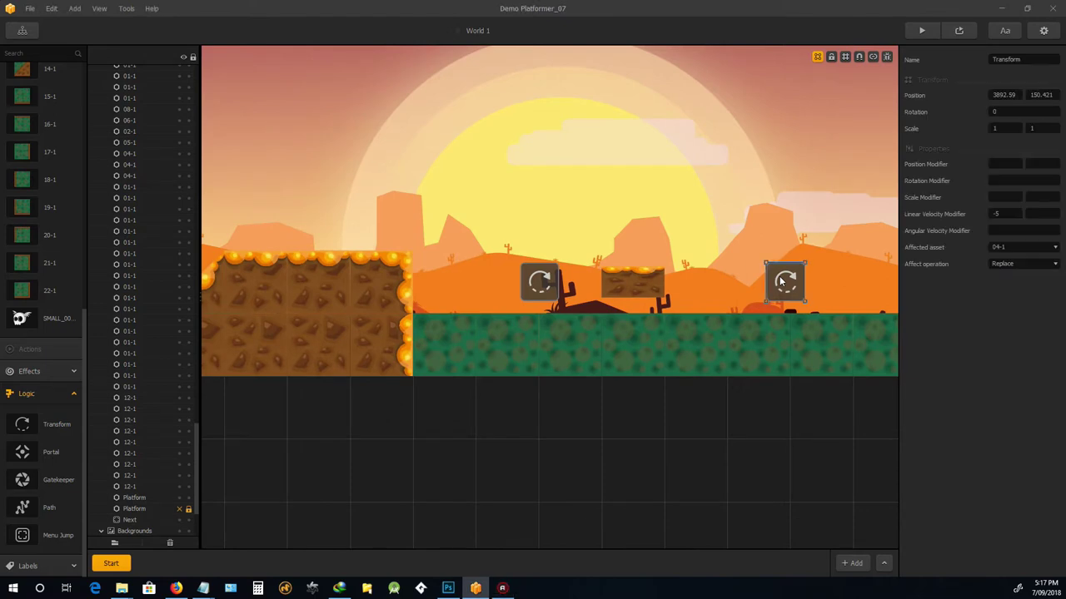
shift+click(633, 292)
shift+click(543, 289)
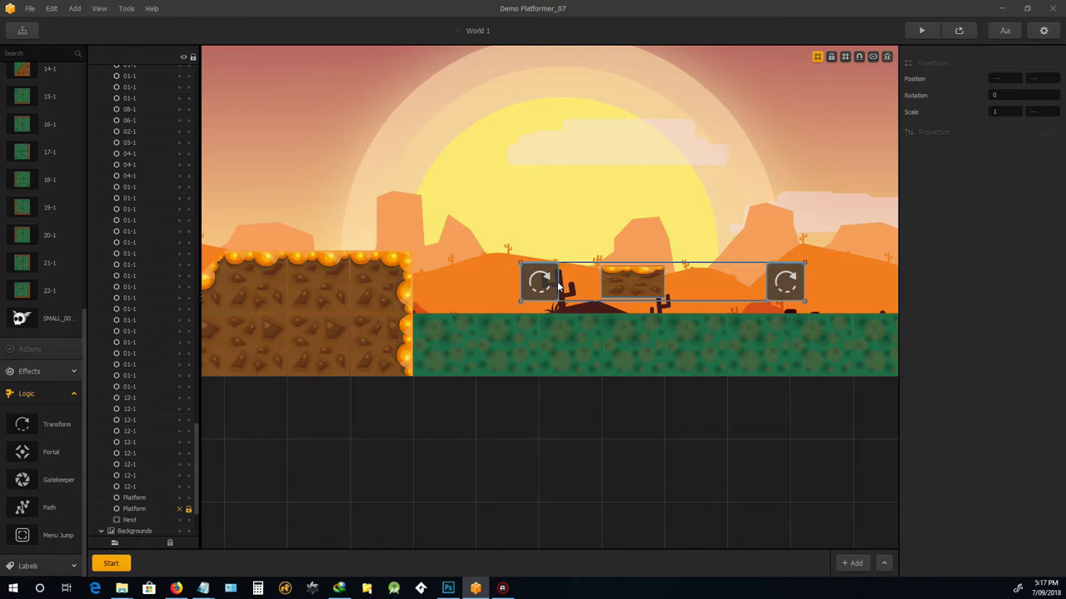
- Alt-drag a copy of the platform group onto the sunken green ground and shift it slightly right
scroll(750, 291, down, 5)
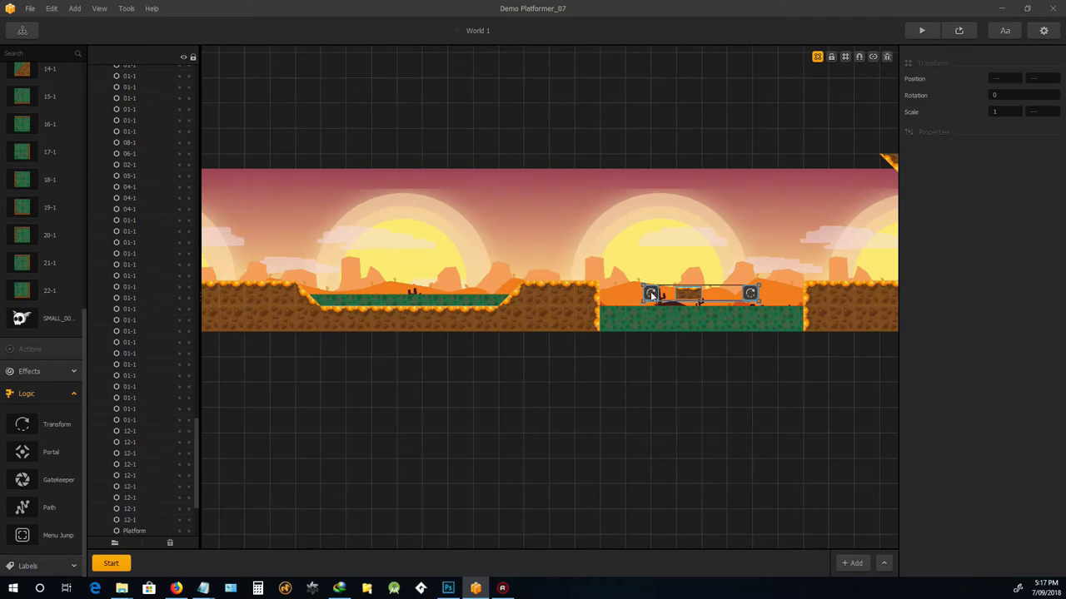
drag(651, 293, 402, 288)
scroll(424, 280, up, 5)
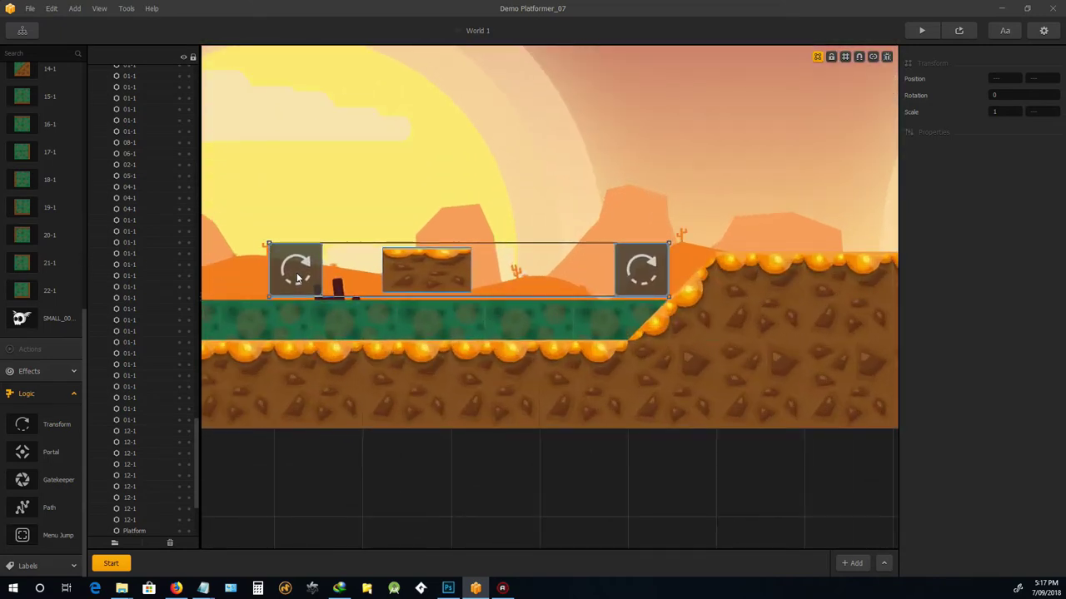
drag(297, 279, 348, 278)
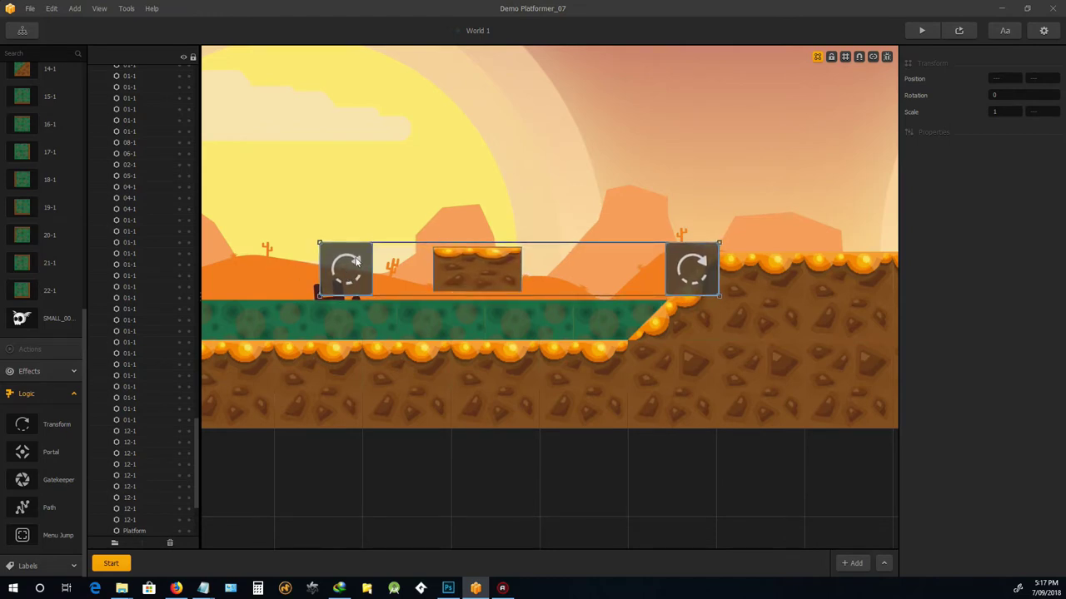
- Reposition the copy's left Transform marker, nudging it with arrow keys to X 2536.671
click(514, 528)
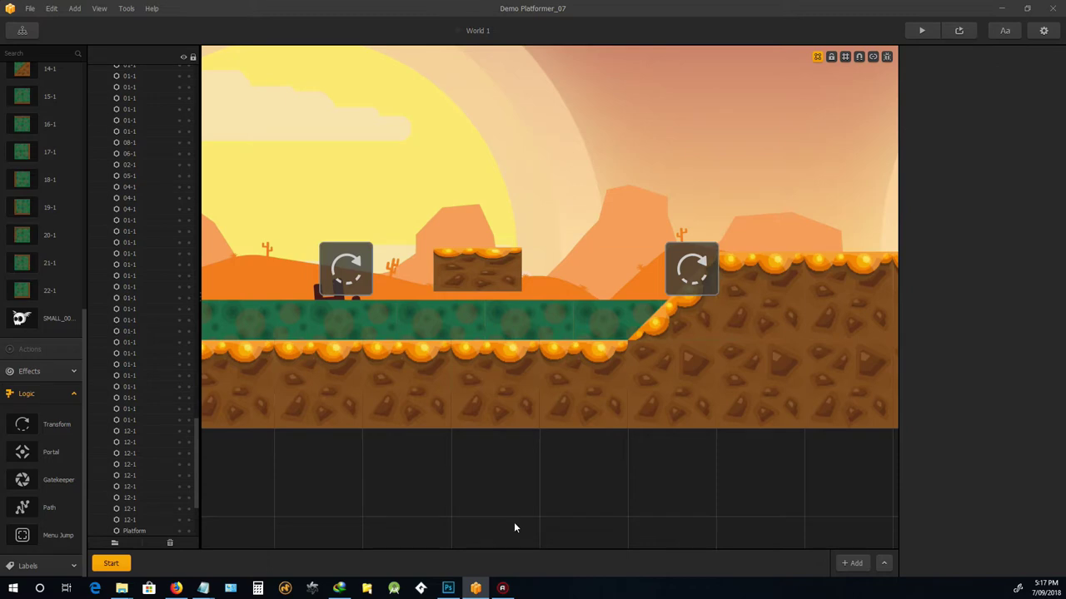
click(341, 265)
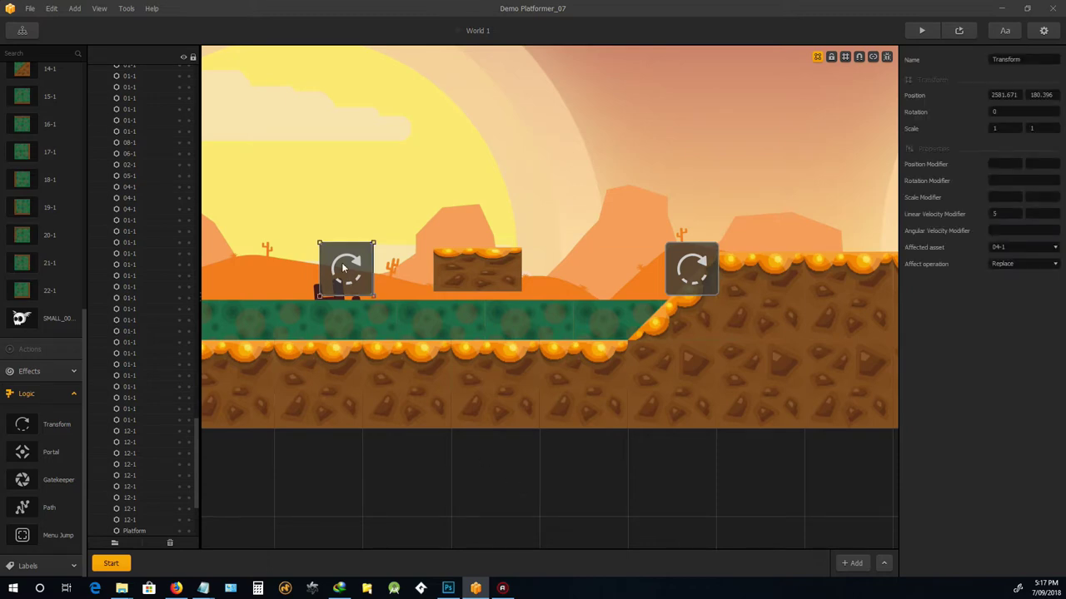
drag(343, 266, 381, 266)
scroll(338, 205, down, 5)
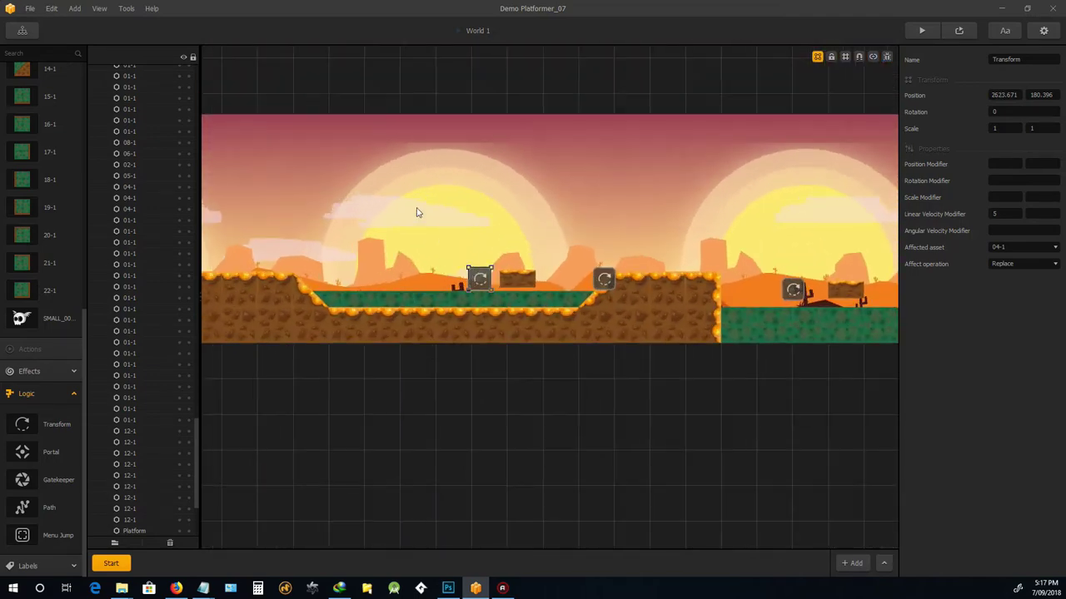
scroll(412, 208, up, 1)
scroll(411, 208, down, 1)
scroll(412, 208, up, 1)
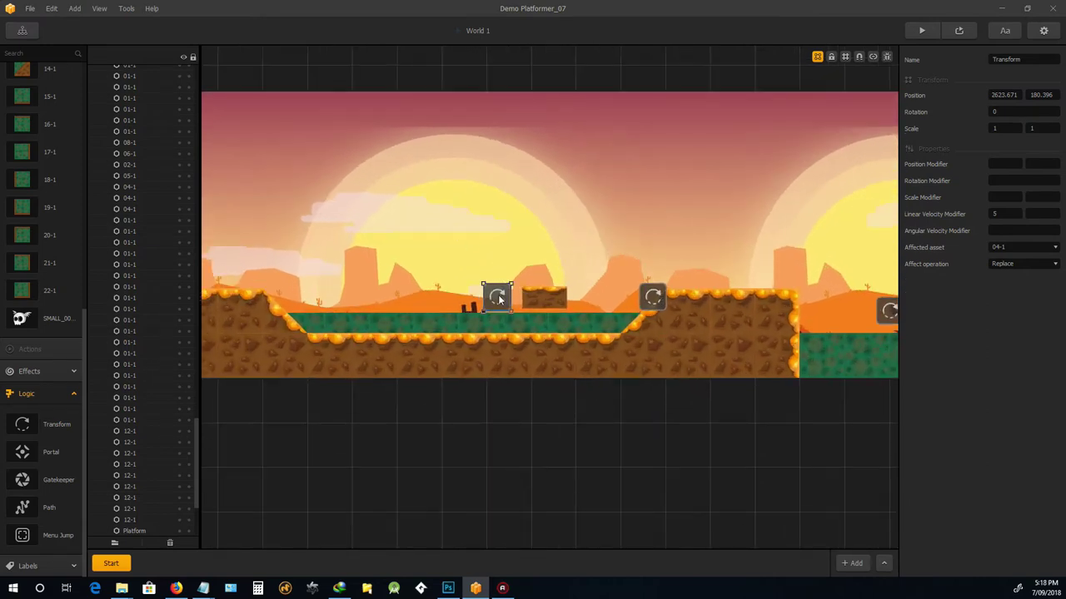
key(Left)
key(Left)
key(Left)
key(Left)
key(Left)
key(Left)
key(Left)
key(Left)
key(Left)
key(Left)
key(Left)
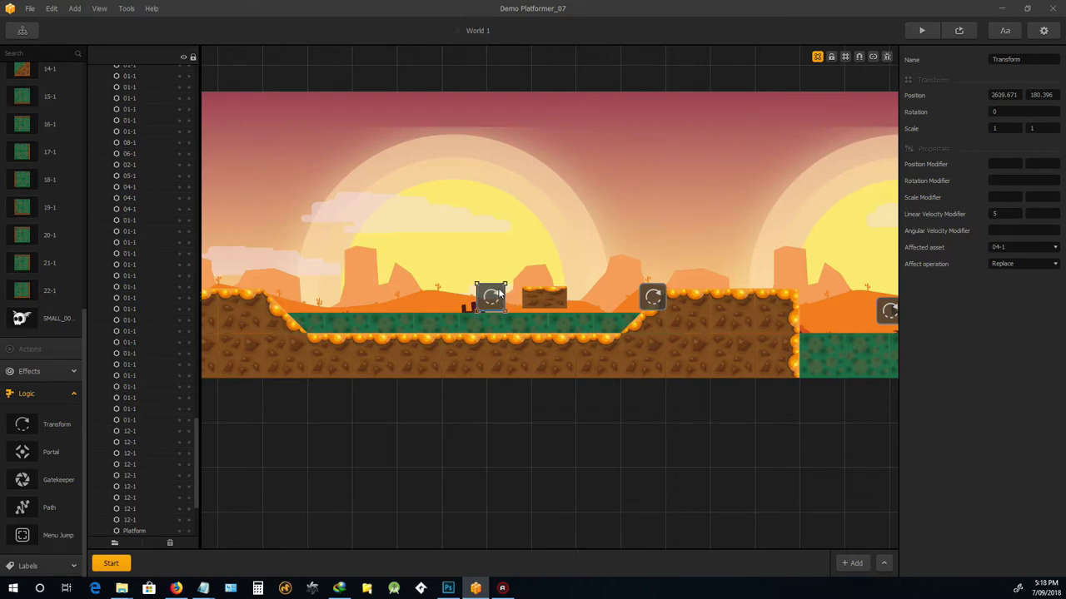
key(Left)
key(Left)
key(Left)
key(Left)
key(Left)
key(Left)
key(Left)
key(Left)
key(Left)
key(Left)
key(Left)
key(Left)
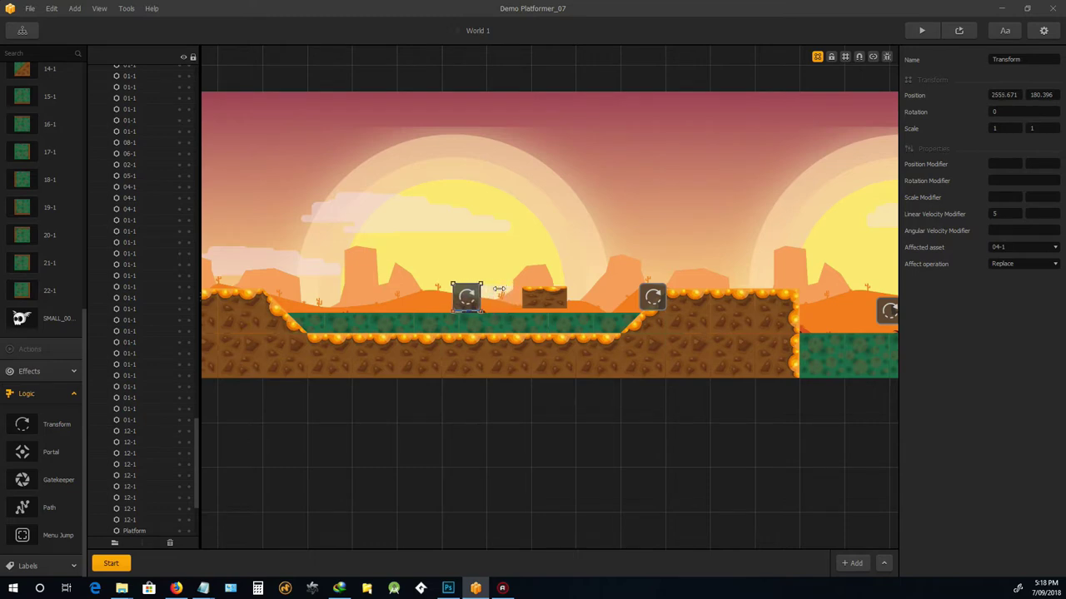
key(Right)
key(Right)
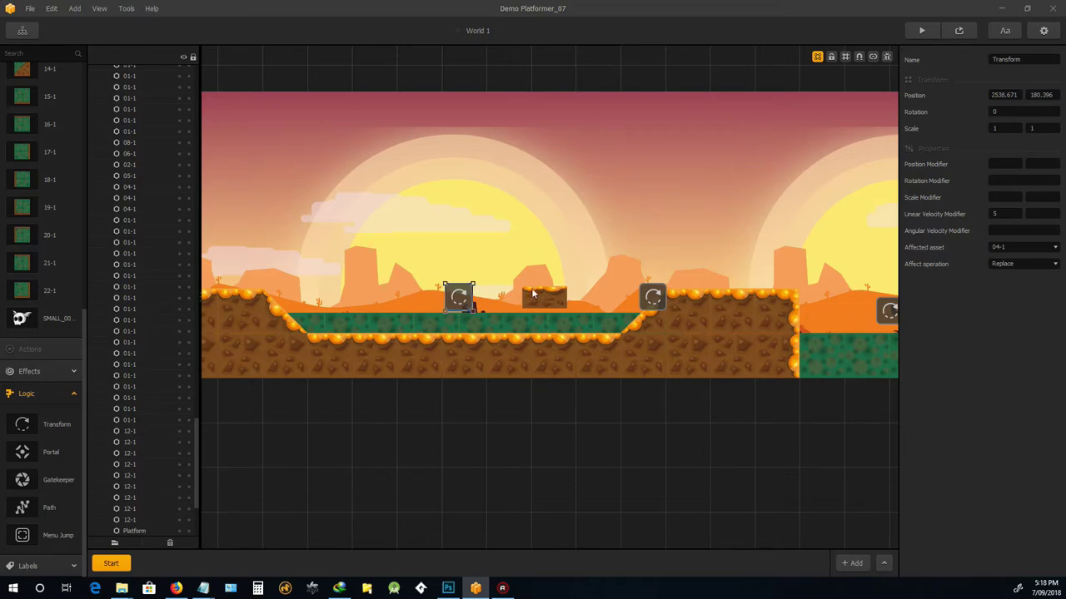
- Drag the viking hero away from the level's left edge
scroll(556, 253, down, 4)
scroll(381, 258, down, 2)
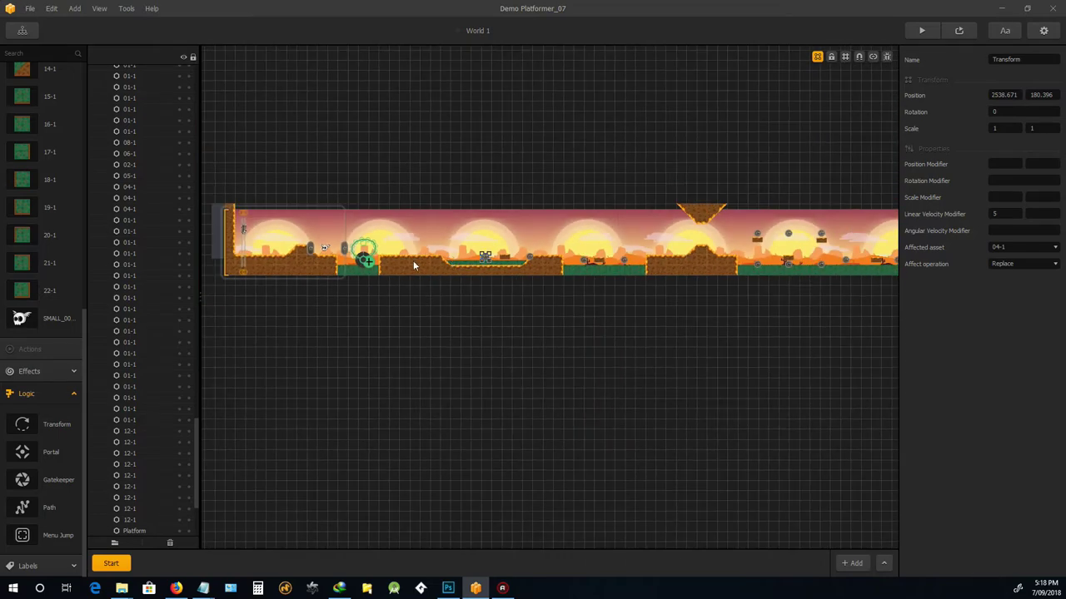
scroll(321, 234, up, 2)
scroll(322, 234, down, 1)
scroll(208, 245, up, 2)
scroll(333, 233, down, 2)
scroll(269, 256, up, 4)
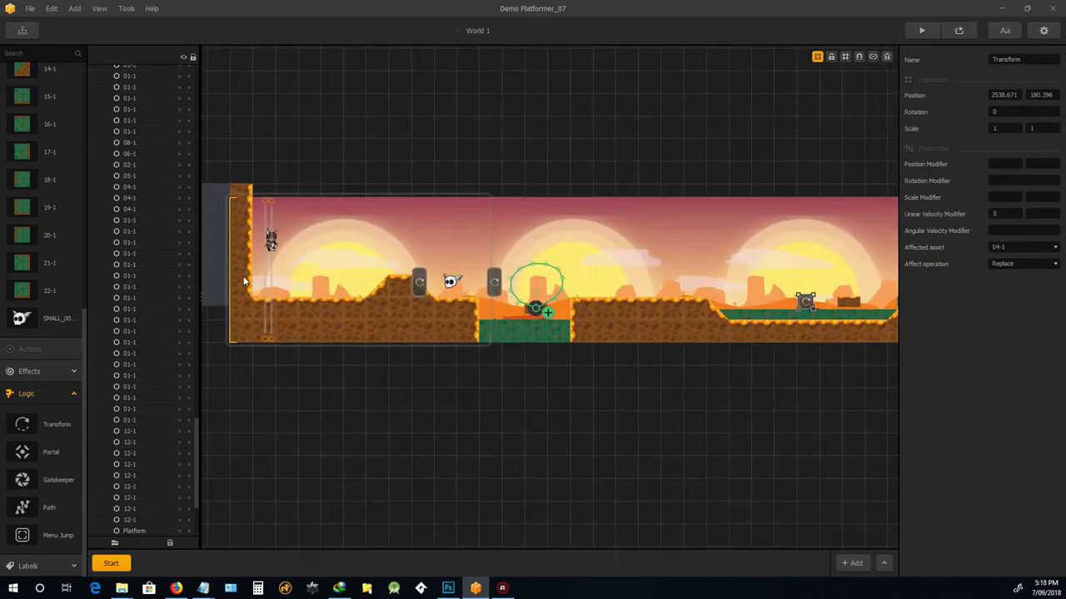
scroll(270, 256, down, 3)
scroll(275, 233, down, 1)
scroll(310, 241, up, 1)
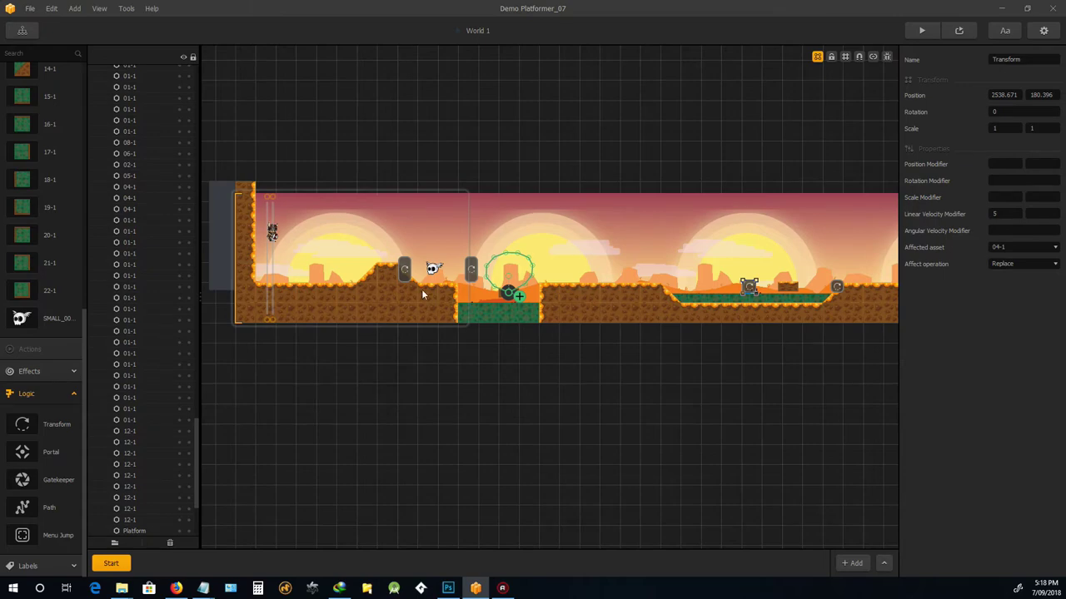
scroll(279, 241, up, 5)
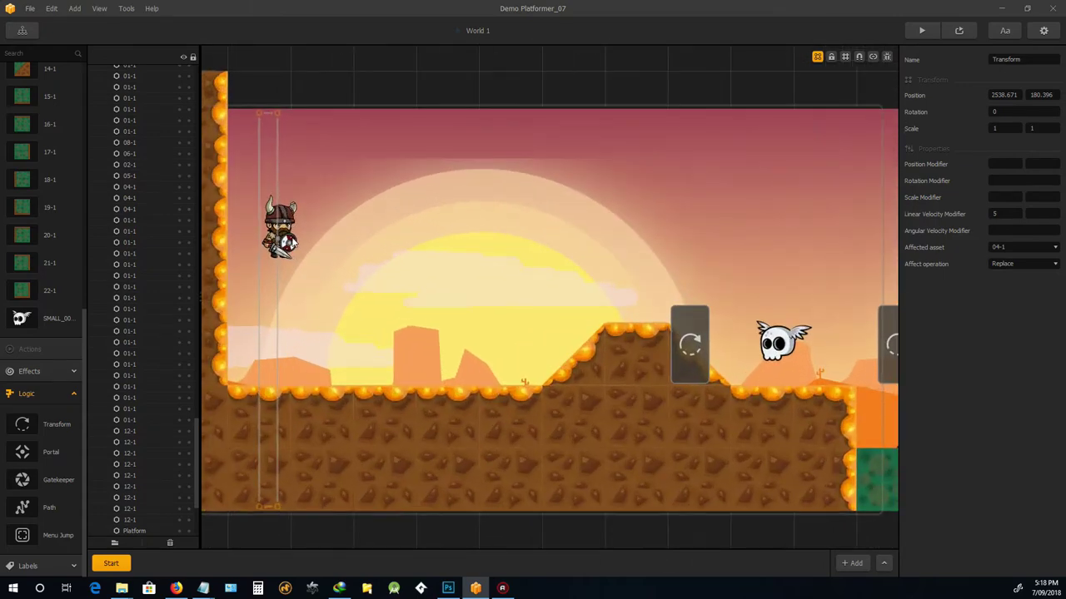
drag(280, 227, 794, 212)
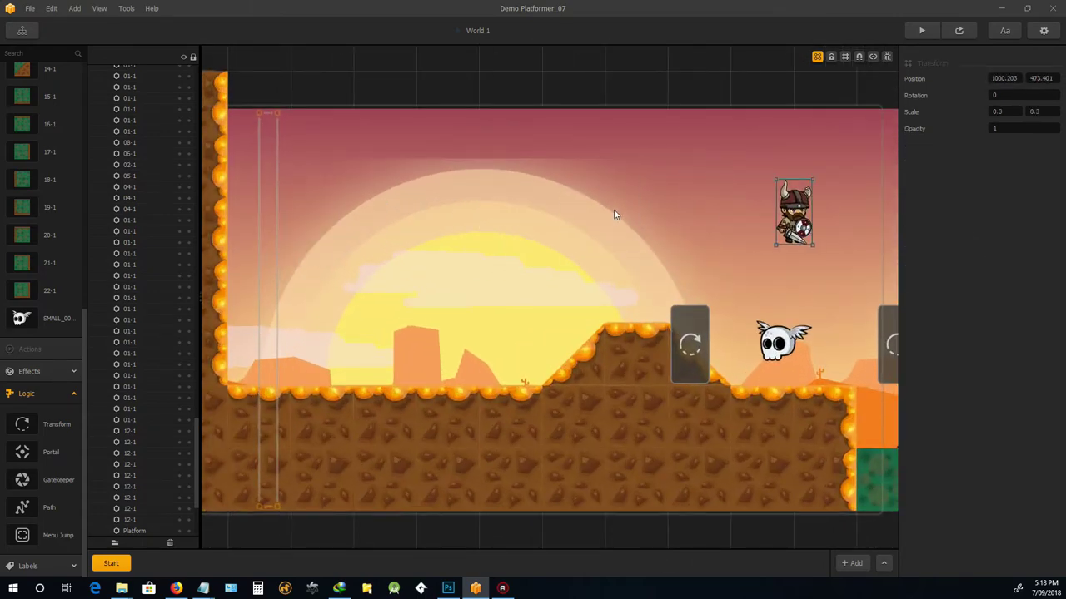
- Drop the hero above the brown ground mid-level at 1864.556, 320.048
scroll(613, 214, down, 3)
right_drag(759, 450, 420, 443)
drag(362, 215, 635, 261)
scroll(717, 276, down, 3)
scroll(633, 249, up, 3)
scroll(574, 223, up, 3)
scroll(570, 220, down, 3)
scroll(571, 213, up, 1)
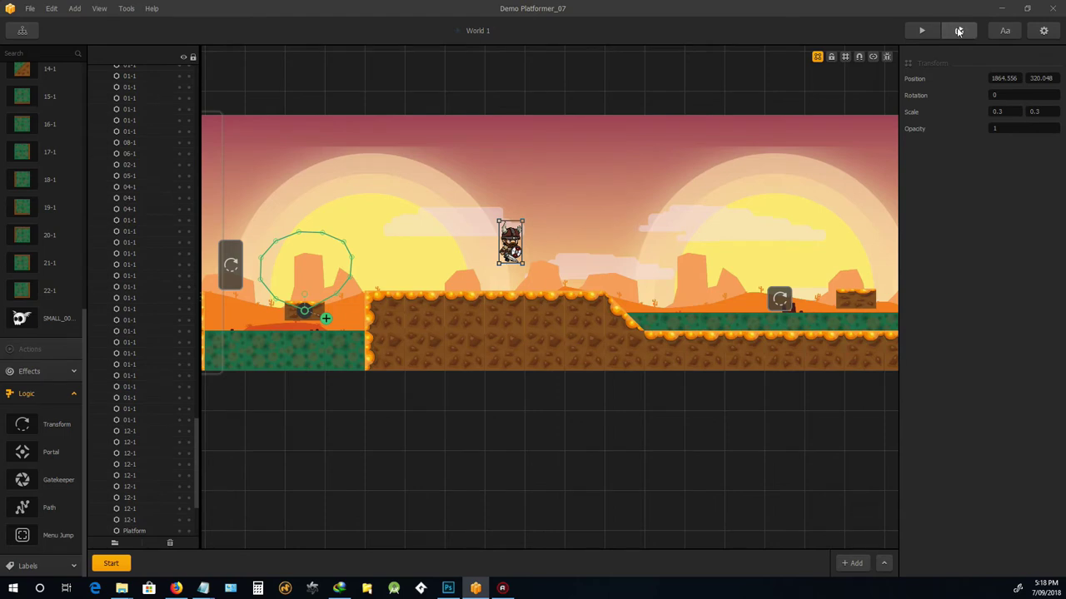
click(958, 31)
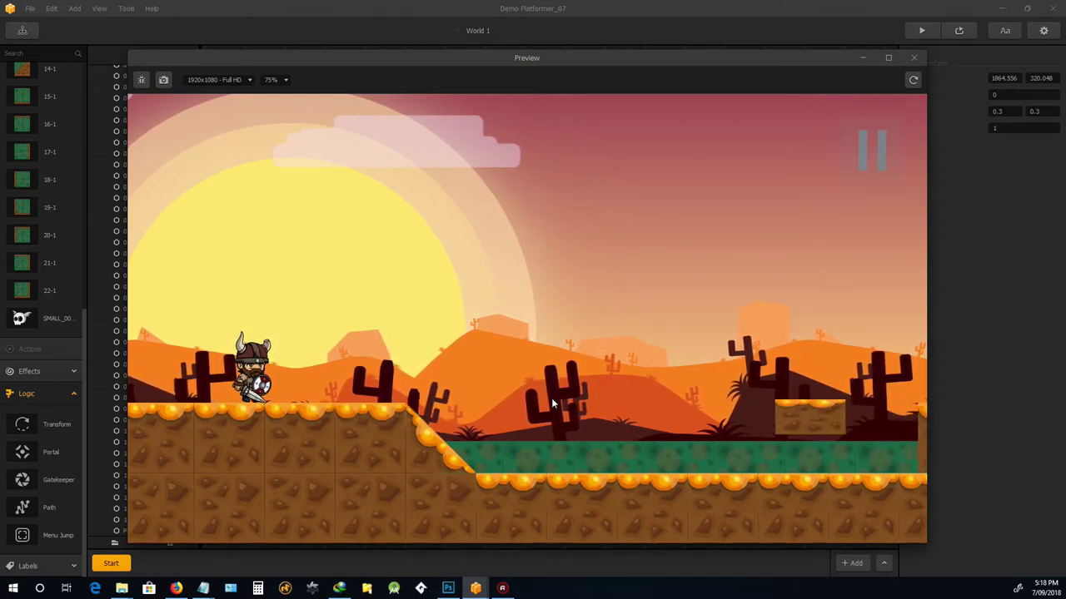
key(Right)
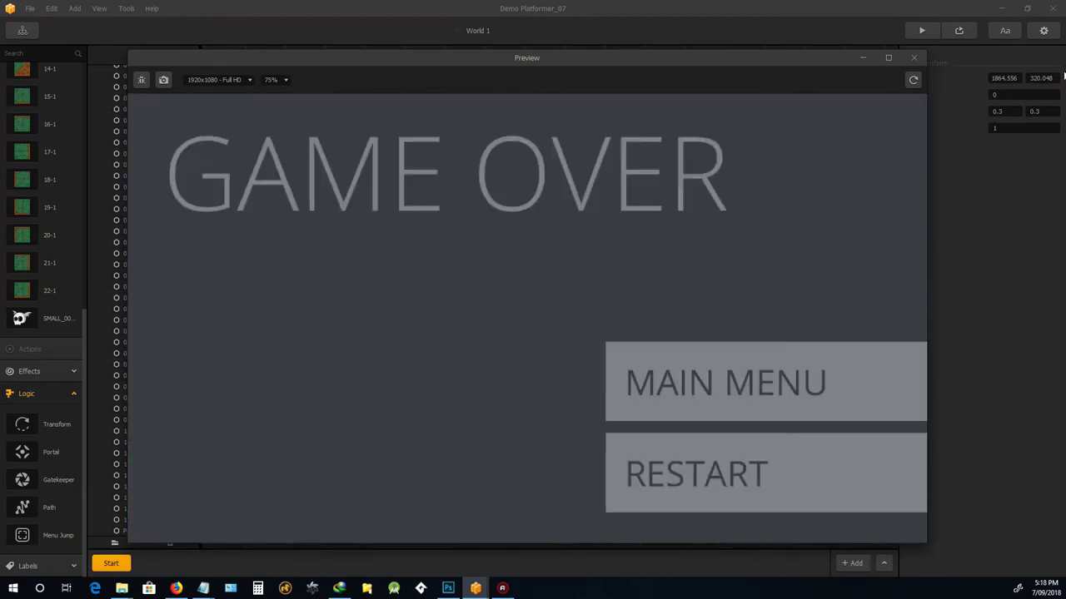
- Stop the test run and inspect the ground platform and Transform trigger beside the slope
click(916, 58)
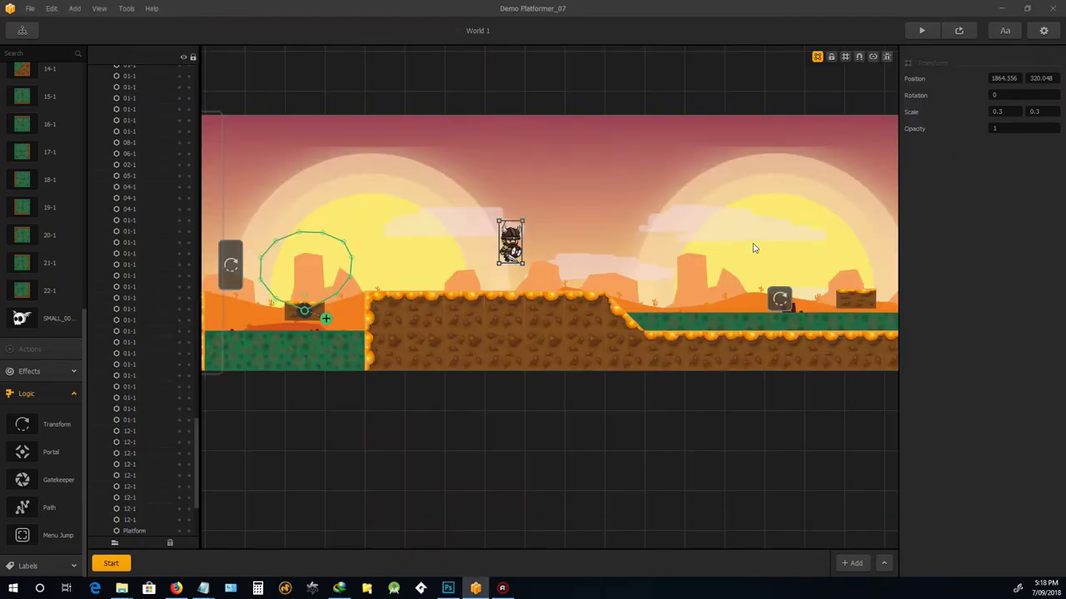
scroll(544, 249, down, 4)
scroll(544, 249, up, 8)
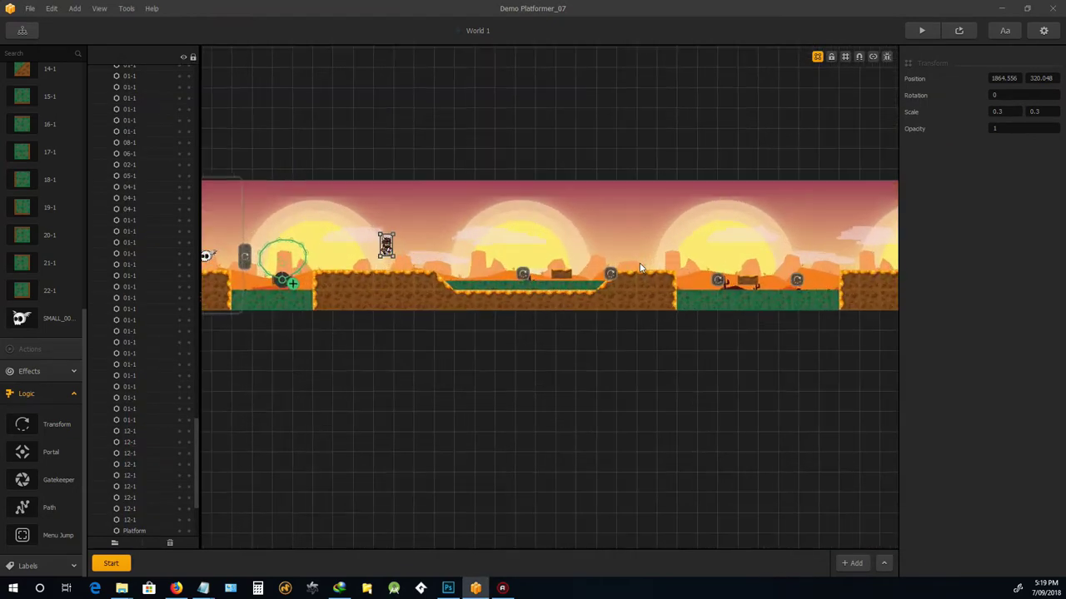
scroll(596, 275, up, 3)
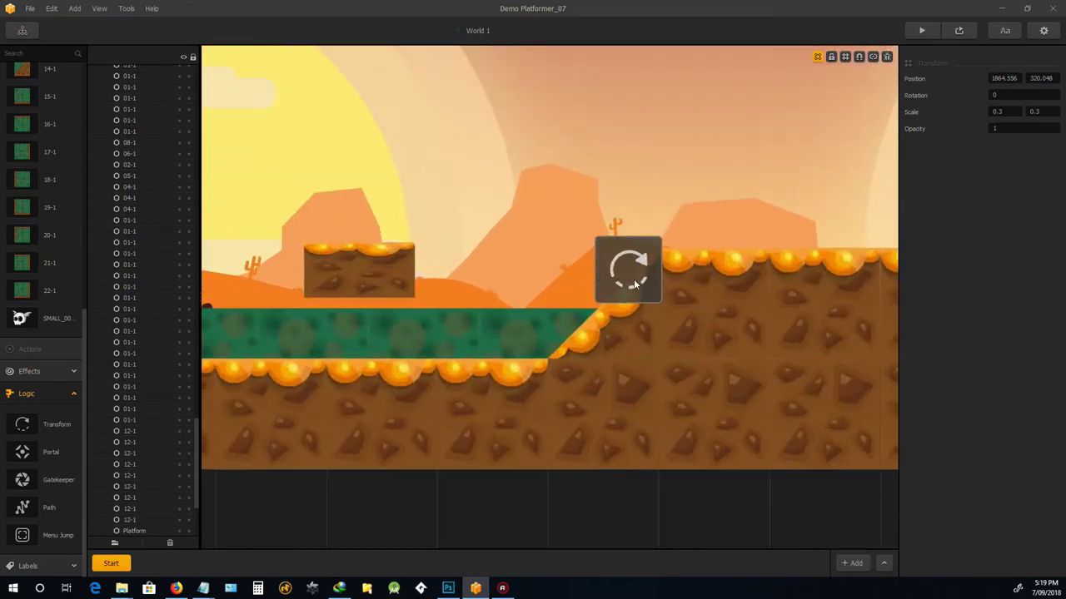
scroll(637, 273, up, 5)
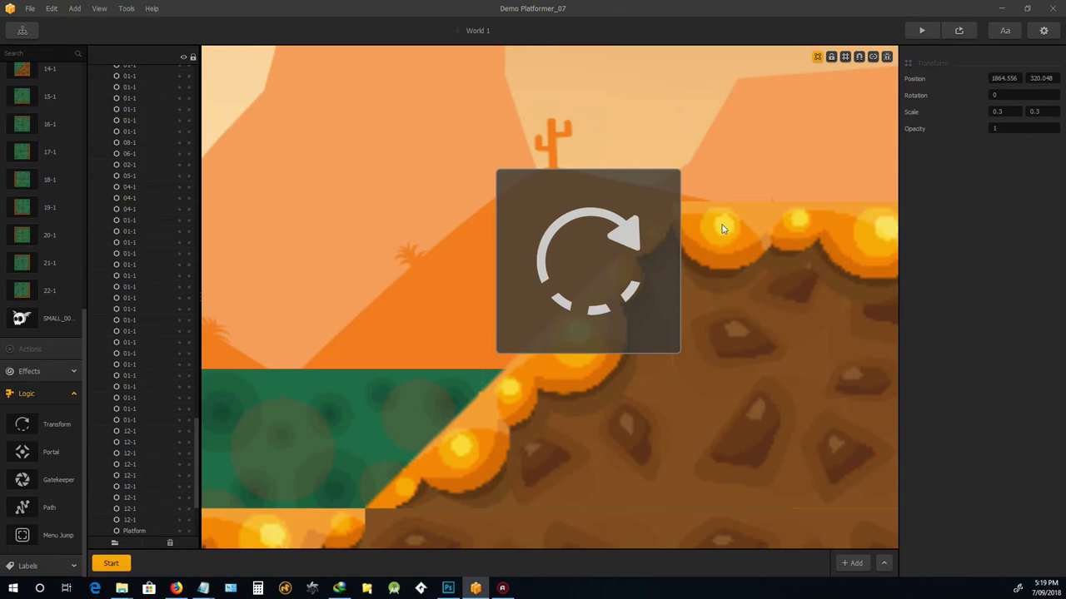
click(723, 229)
scroll(691, 233, down, 5)
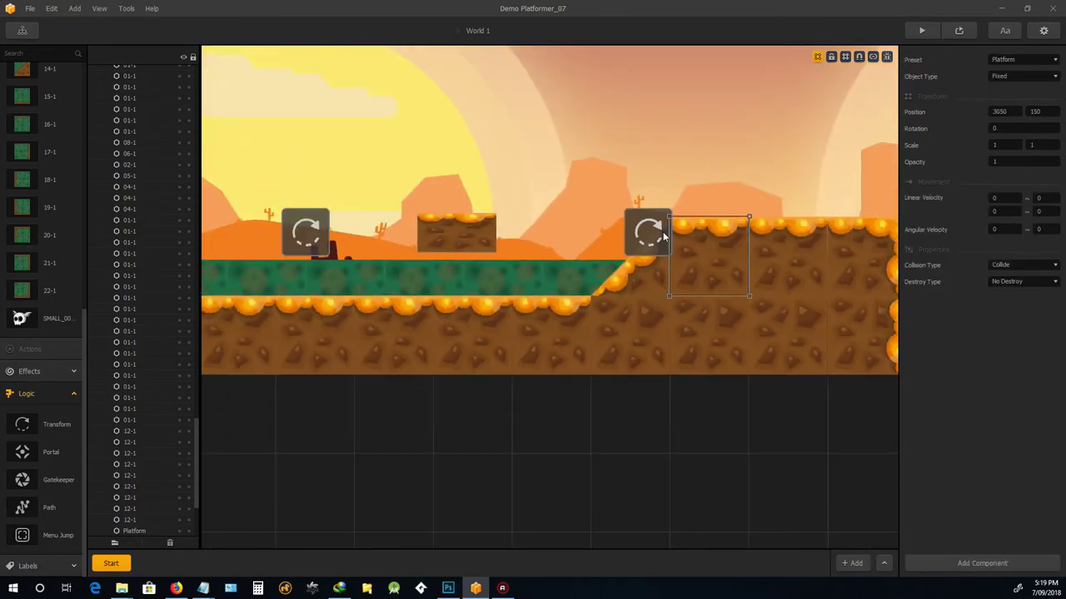
scroll(719, 249, up, 2)
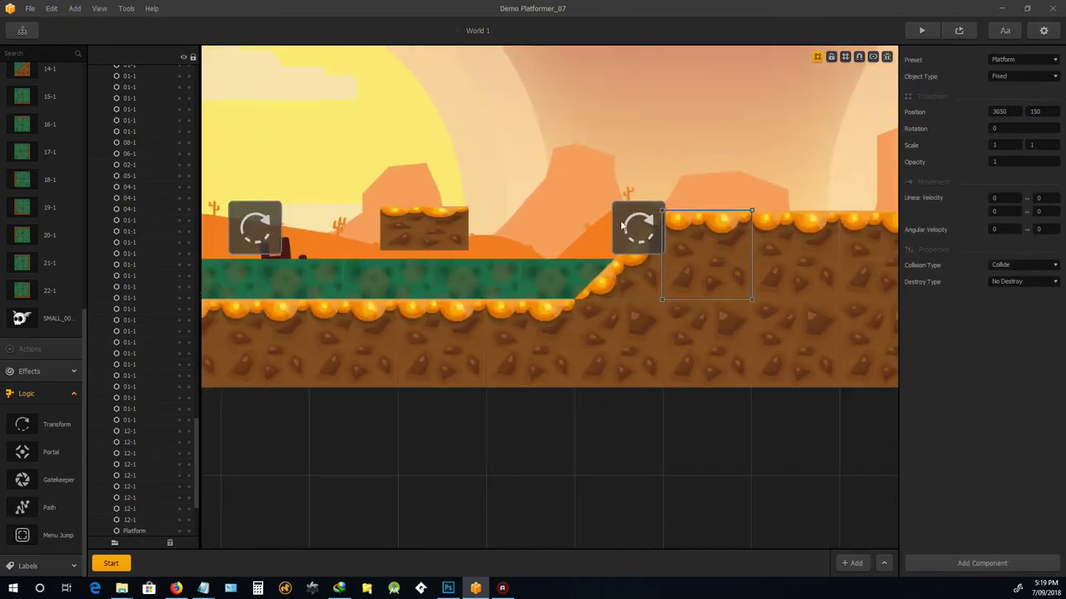
click(620, 225)
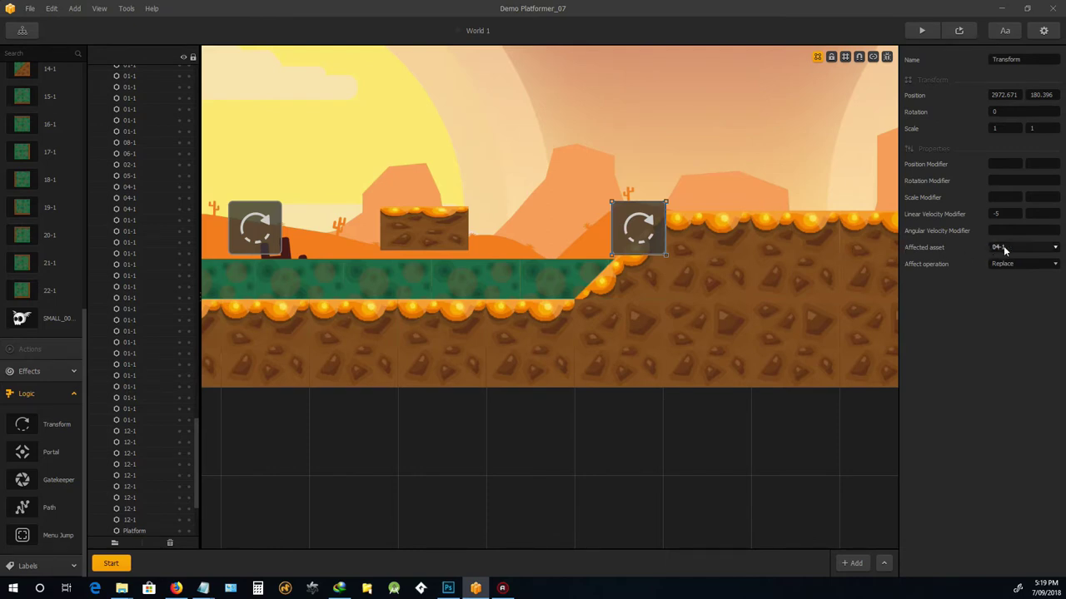
click(728, 257)
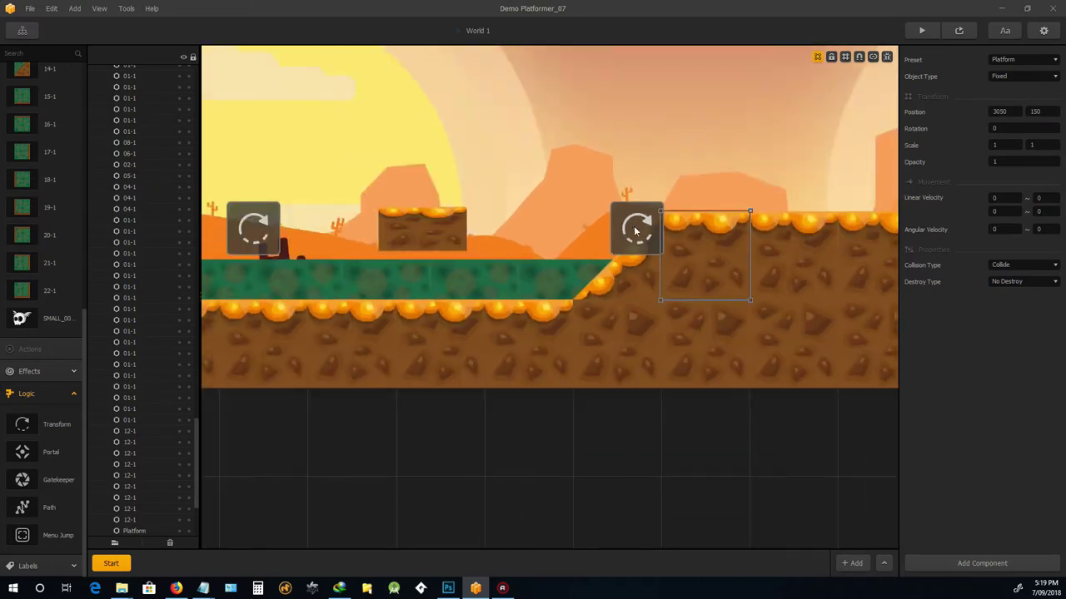
- Narrow the Transform trigger at the slope top to Scale X 0.791
click(635, 227)
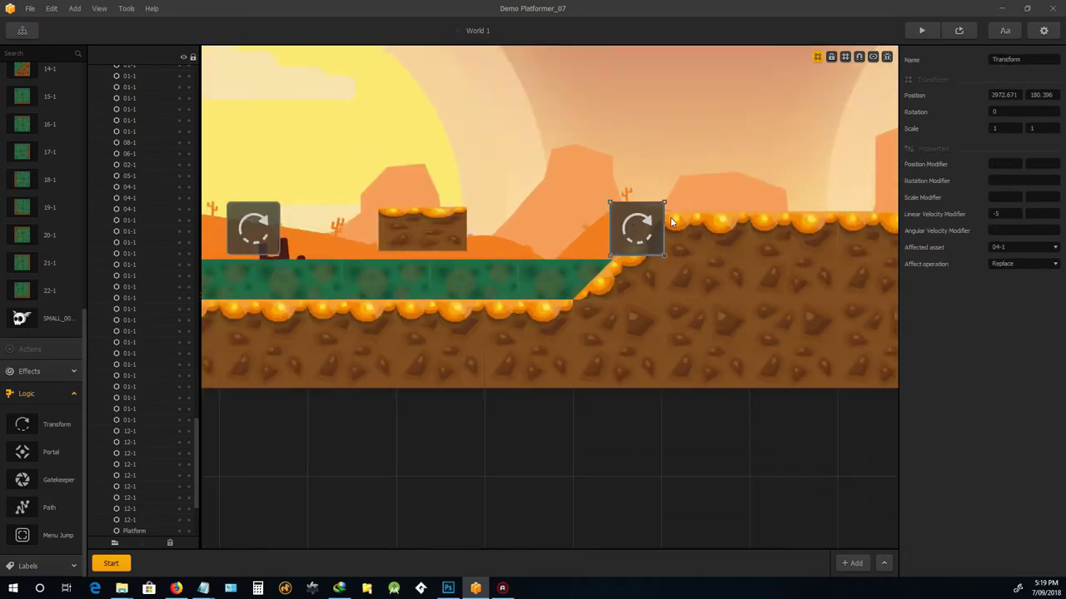
drag(661, 220, 651, 211)
scroll(680, 228, up, 3)
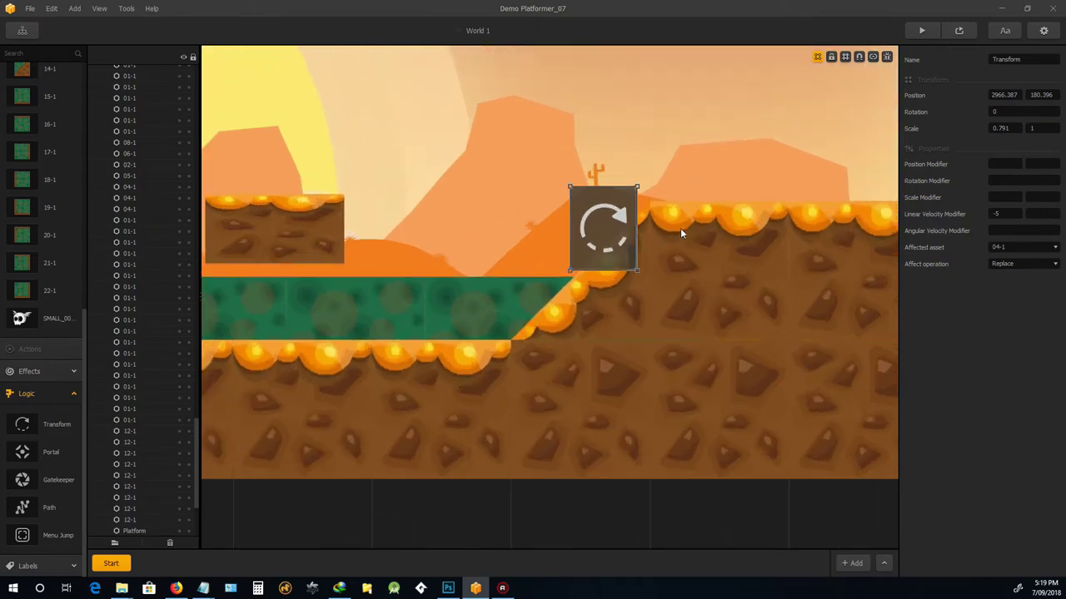
scroll(668, 240, down, 5)
scroll(668, 240, down, 2)
scroll(542, 233, up, 2)
scroll(570, 240, down, 2)
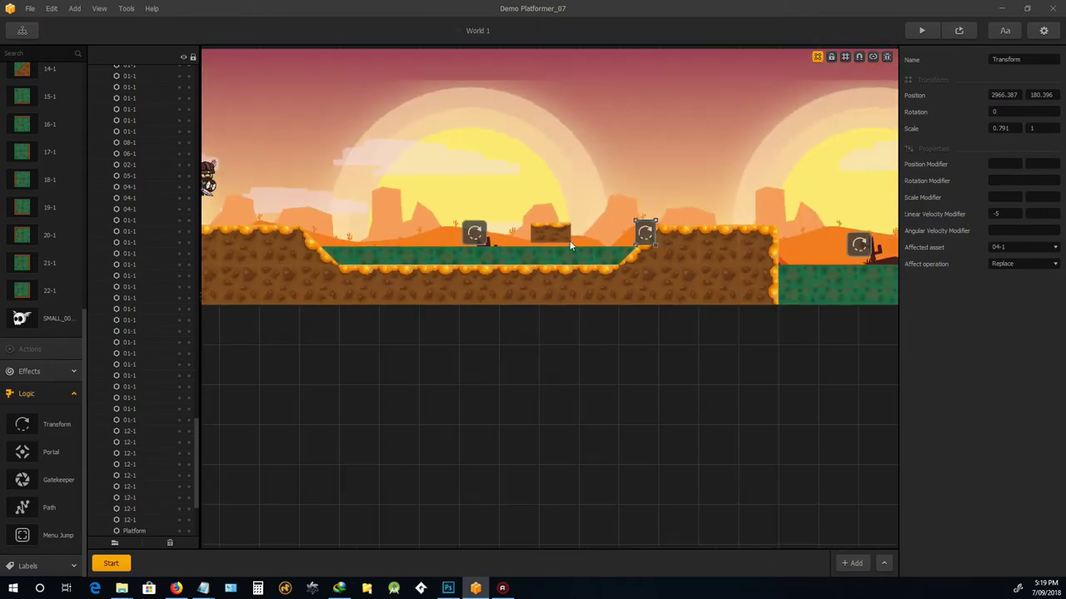
click(959, 30)
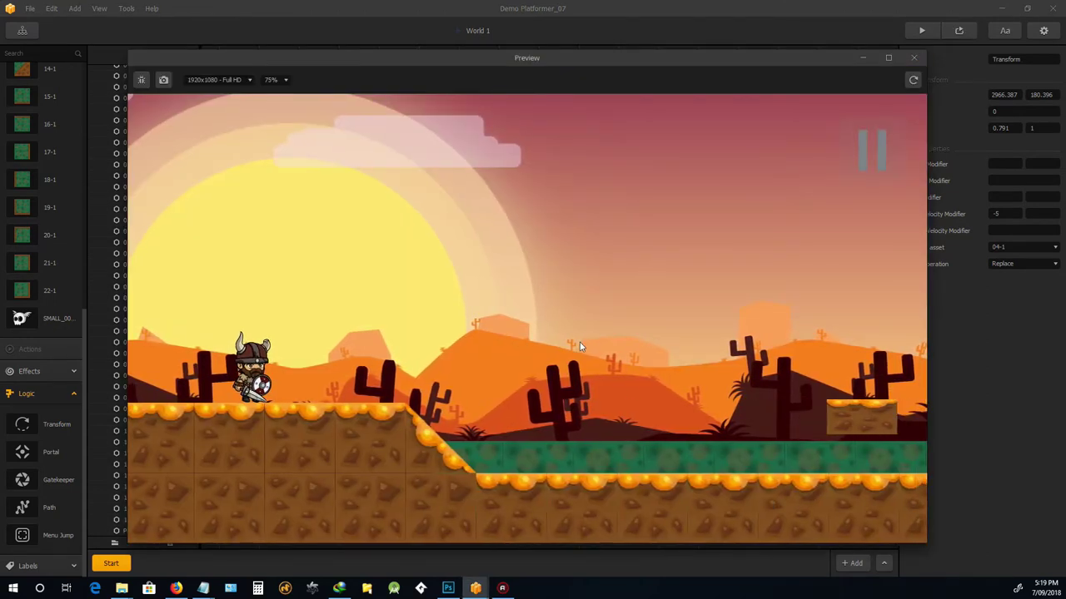
key(Right)
key(Up)
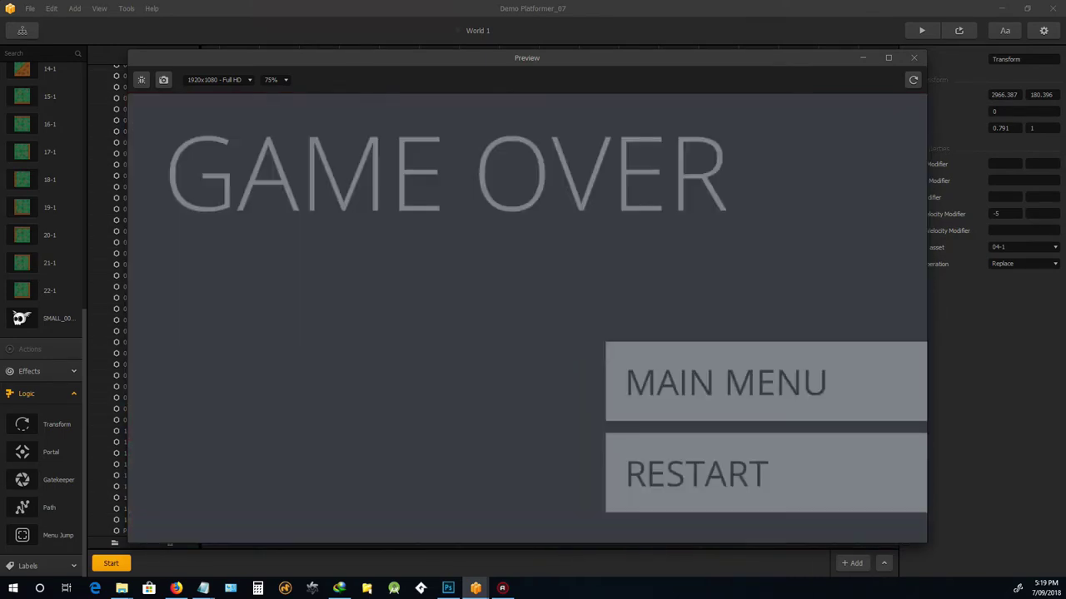
click(914, 59)
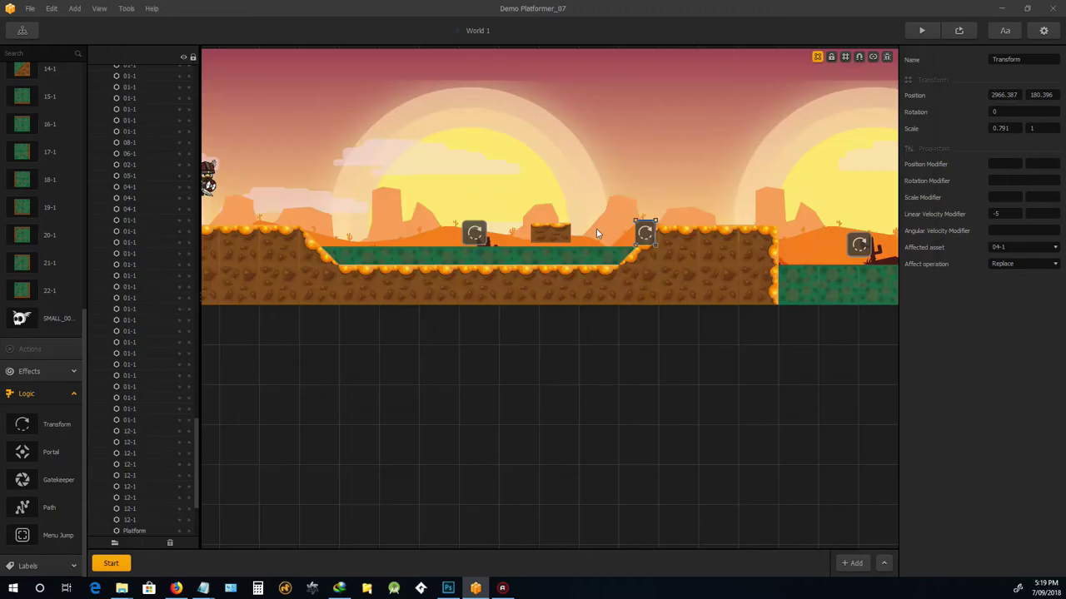
- Place a Portal above the slope and stretch it to scale 1.631 × 0.474
scroll(457, 231, up, 1)
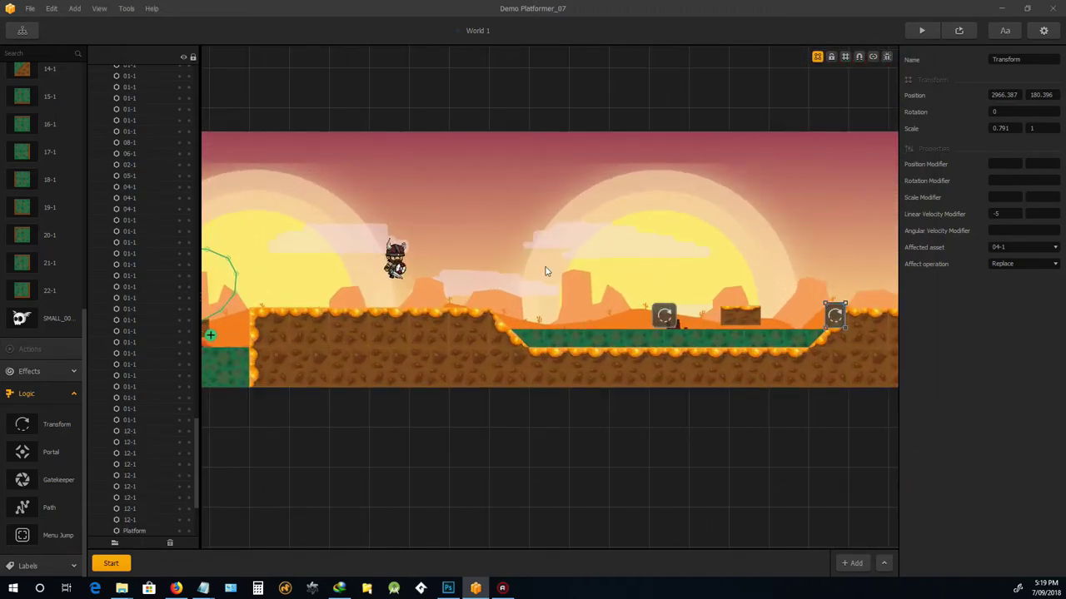
scroll(545, 271, down, 1)
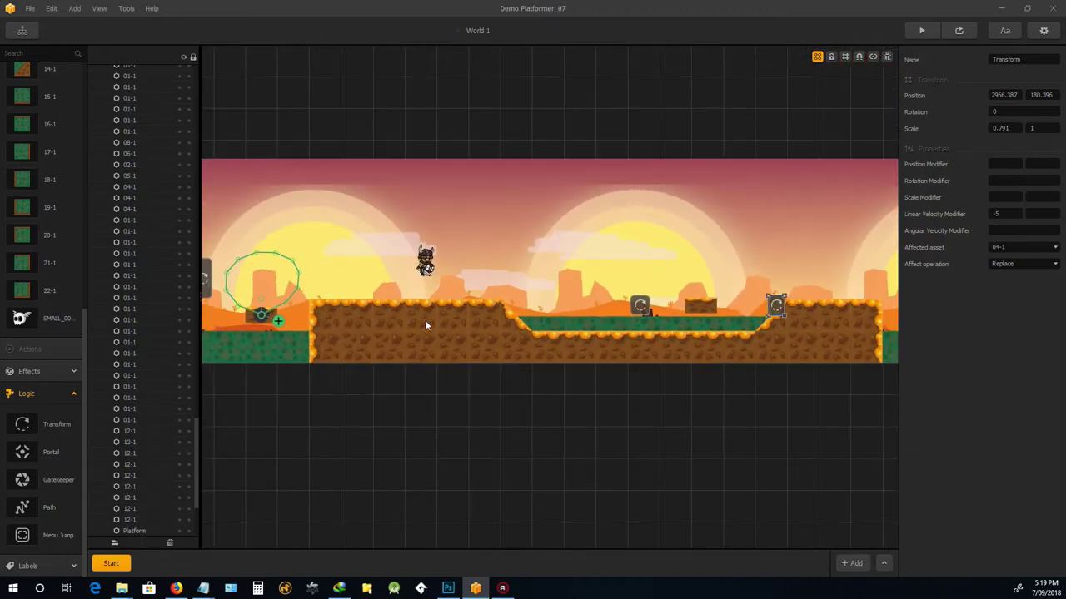
click(380, 420)
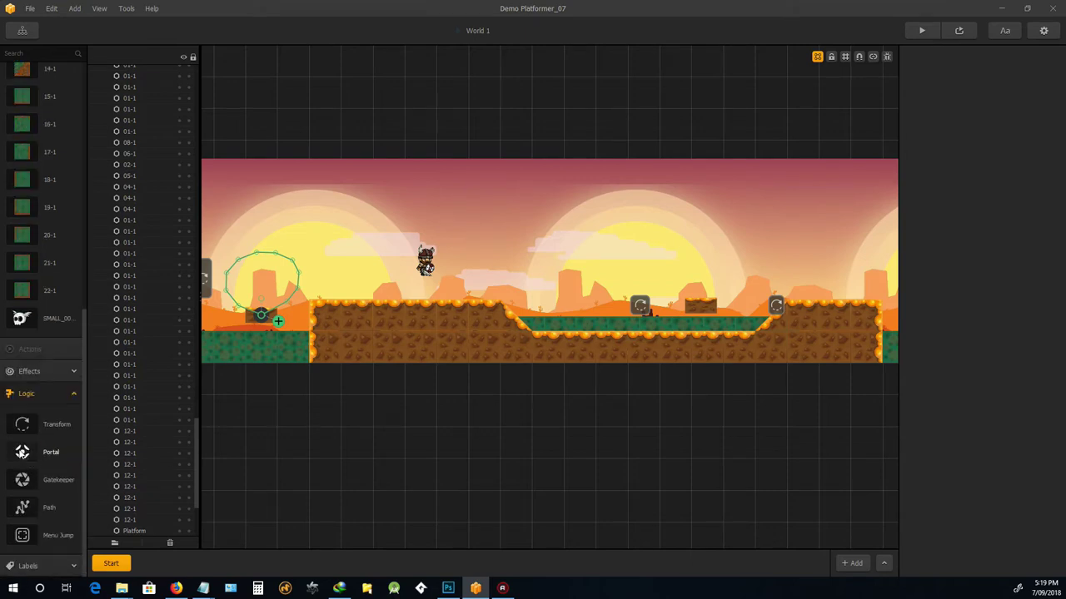
drag(23, 452, 525, 283)
scroll(497, 274, up, 3)
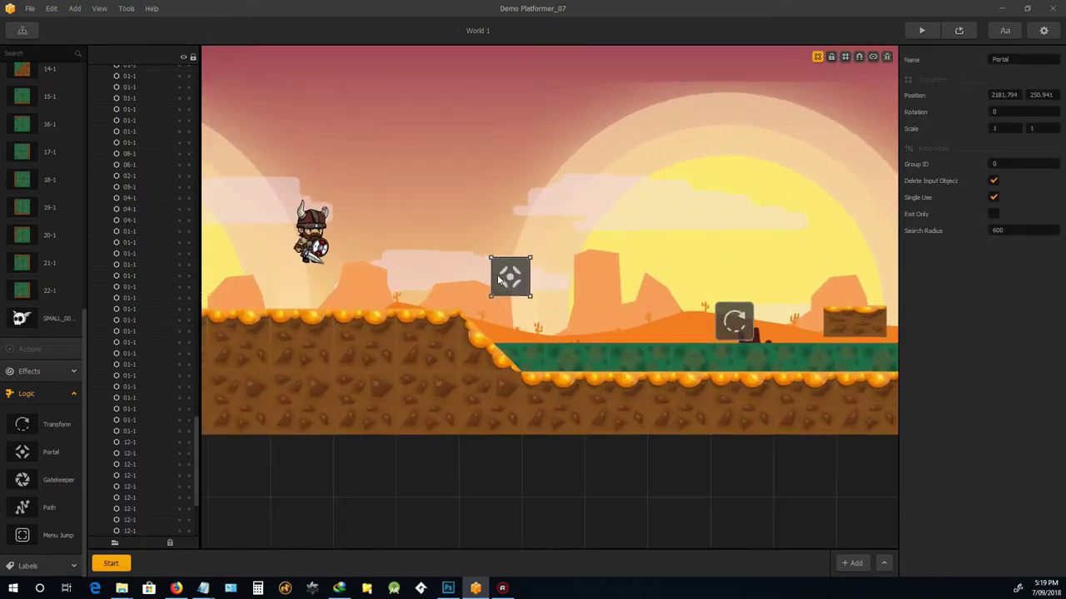
scroll(503, 277, up, 2)
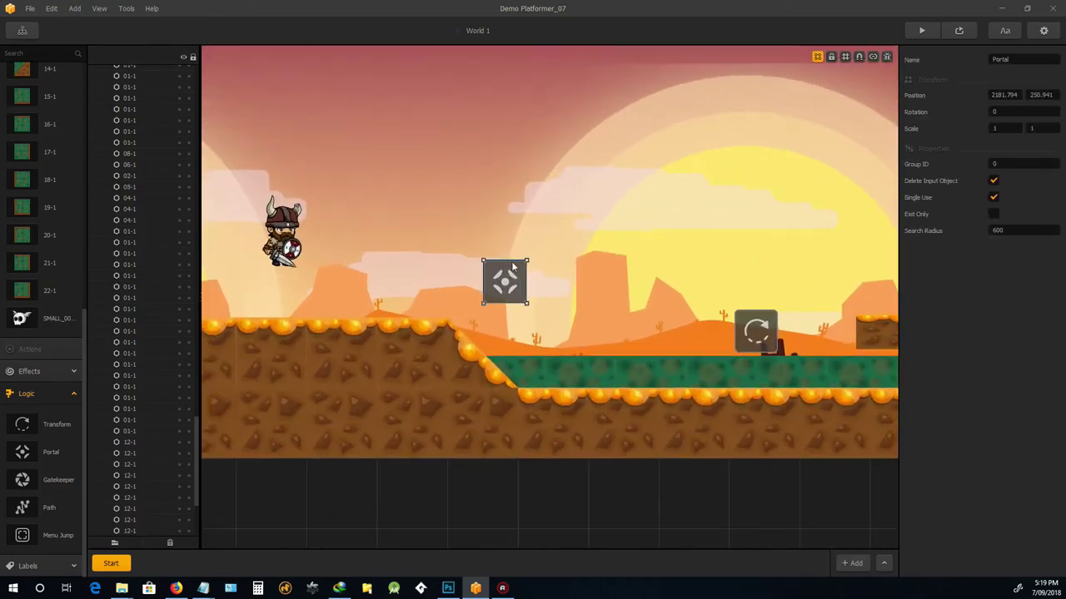
drag(529, 256, 549, 325)
- Duplicate the portal and move the copy higher and right, above the dirt block beyond the pit
scroll(550, 306, down, 3)
scroll(582, 312, up, 2)
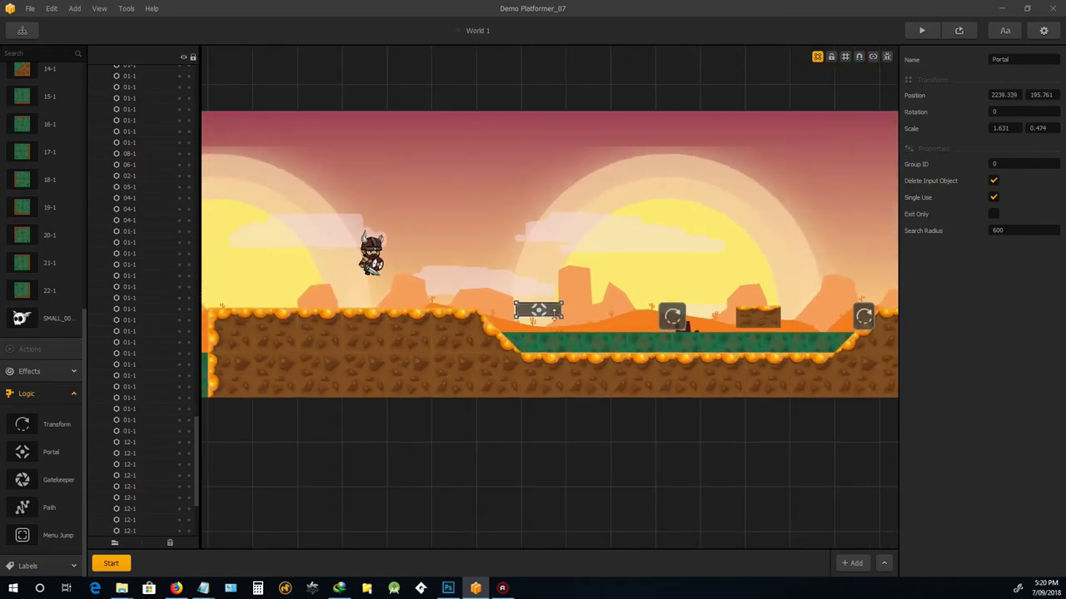
scroll(556, 314, down, 1)
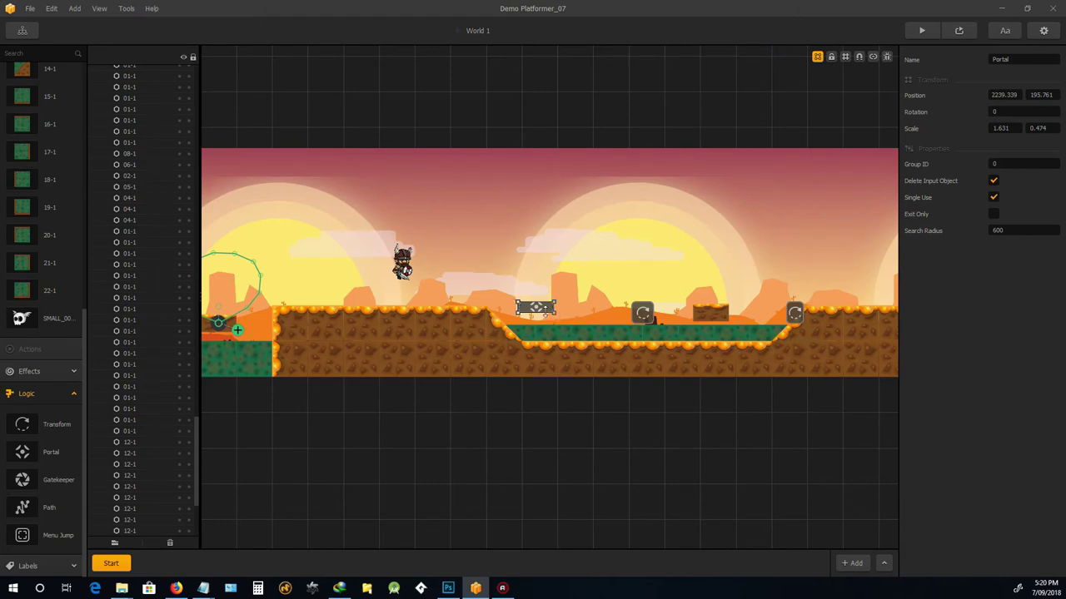
key(ctrl+d)
drag(541, 308, 713, 272)
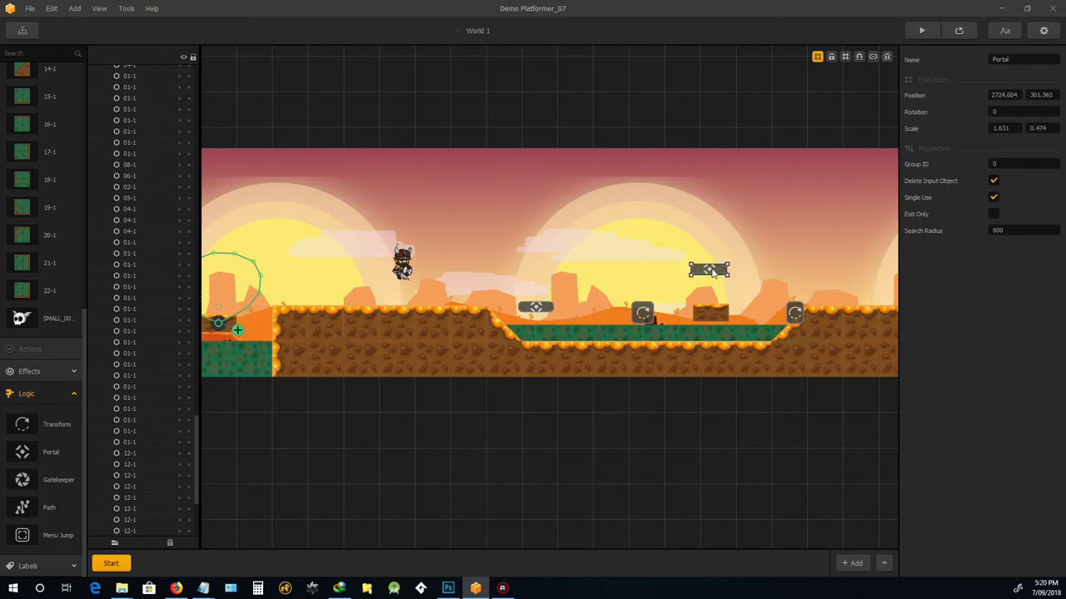
scroll(420, 276, up, 2)
scroll(469, 283, down, 2)
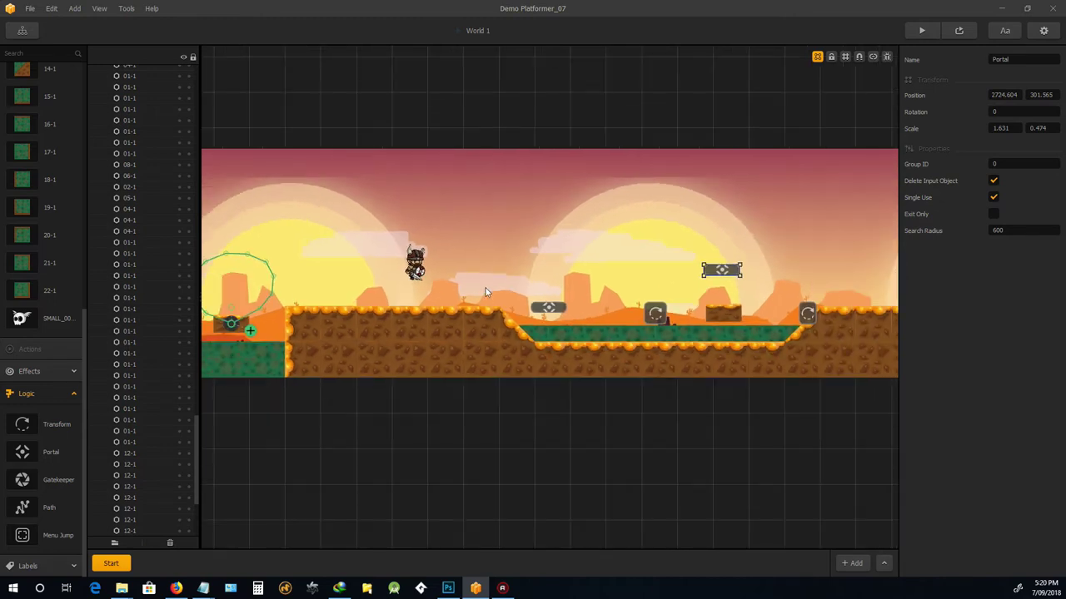
scroll(537, 295, up, 2)
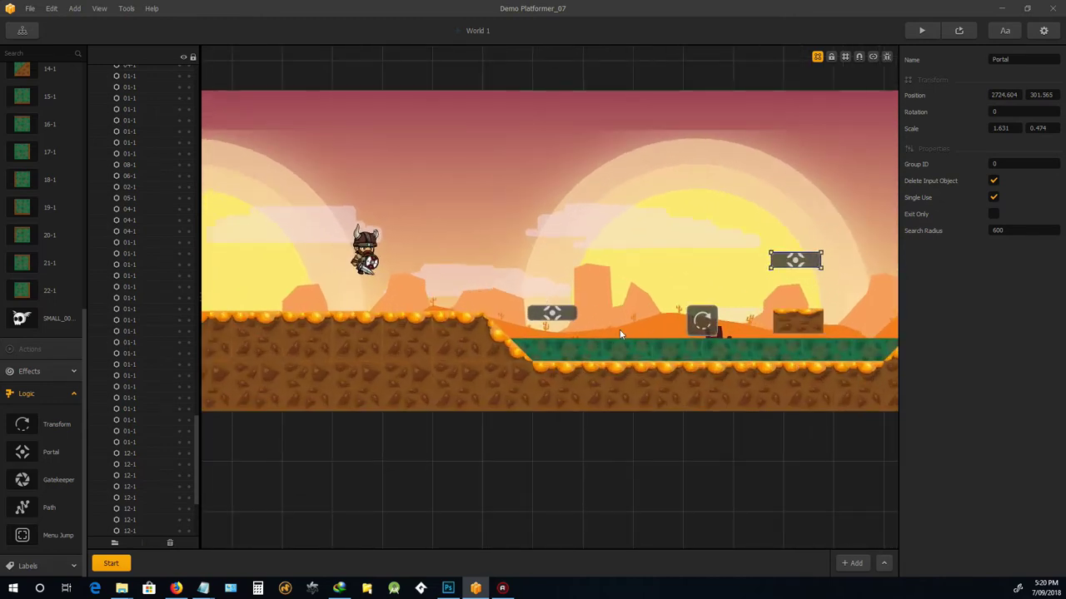
- Select the lower and upper portals in turn to compare their positions
click(554, 314)
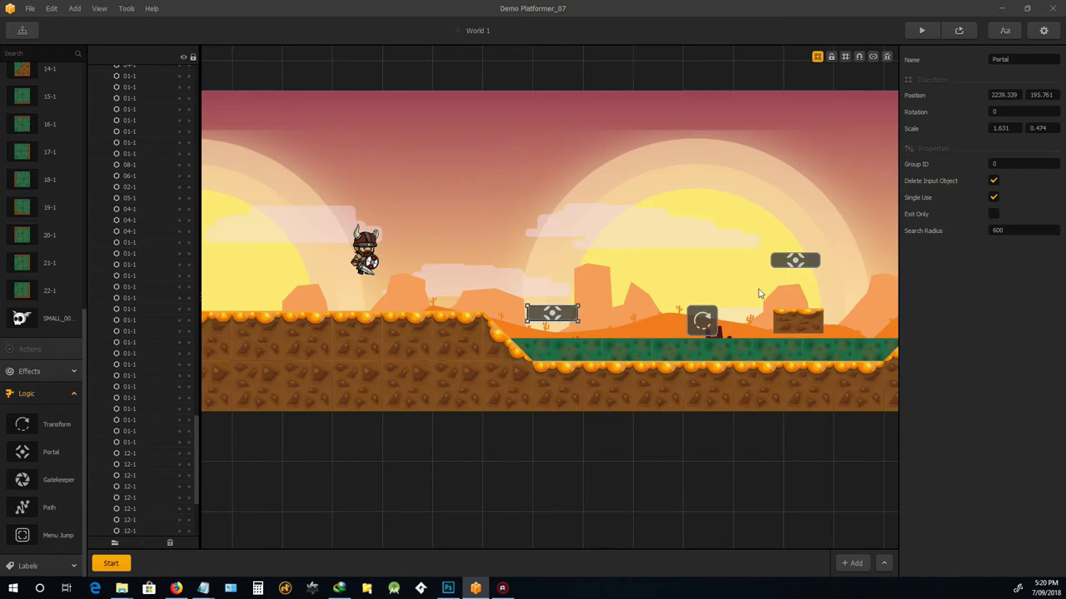
click(795, 261)
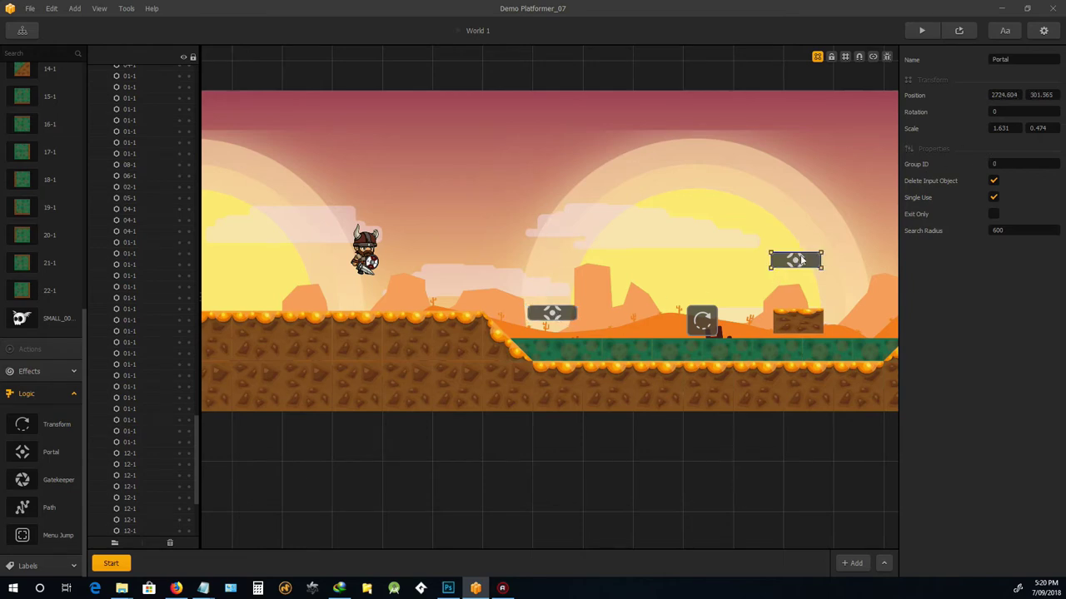
click(567, 315)
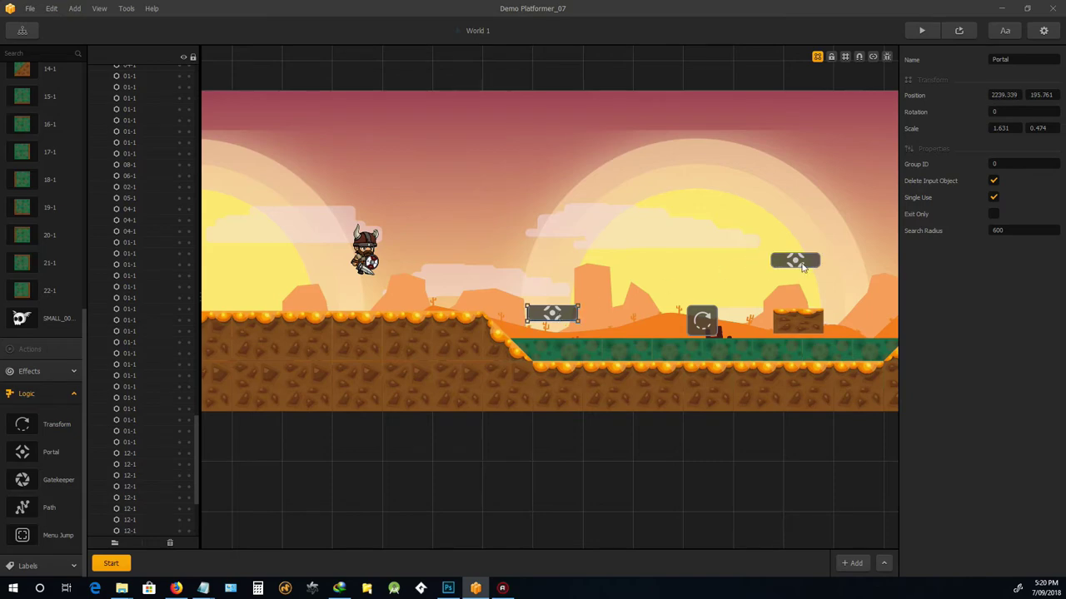
scroll(426, 287, down, 3)
scroll(426, 286, down, 2)
scroll(785, 261, up, 3)
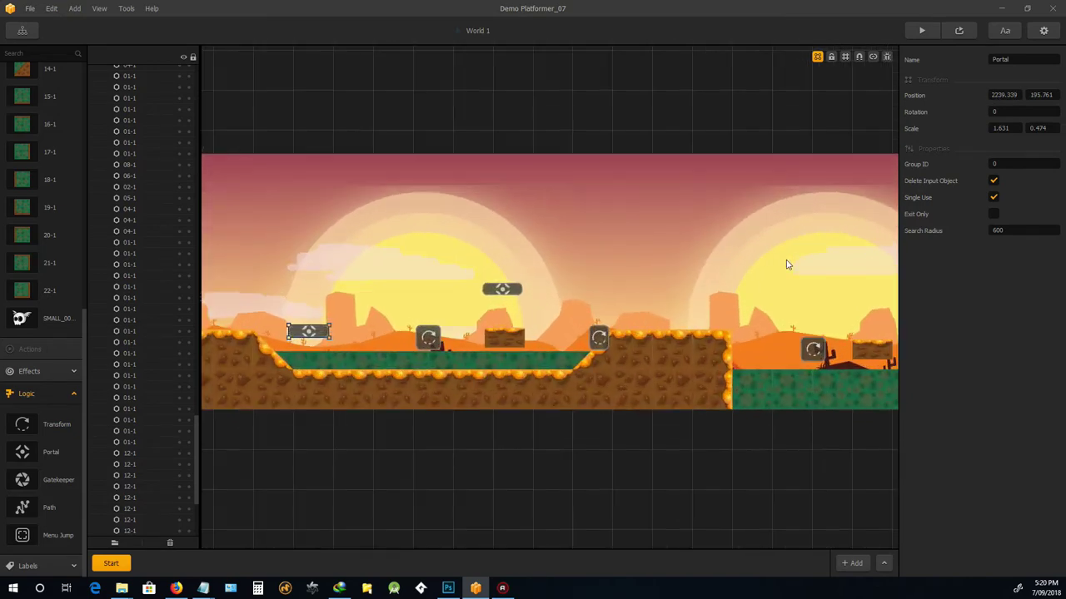
scroll(785, 262, down, 3)
scroll(752, 292, up, 3)
scroll(751, 292, up, 1)
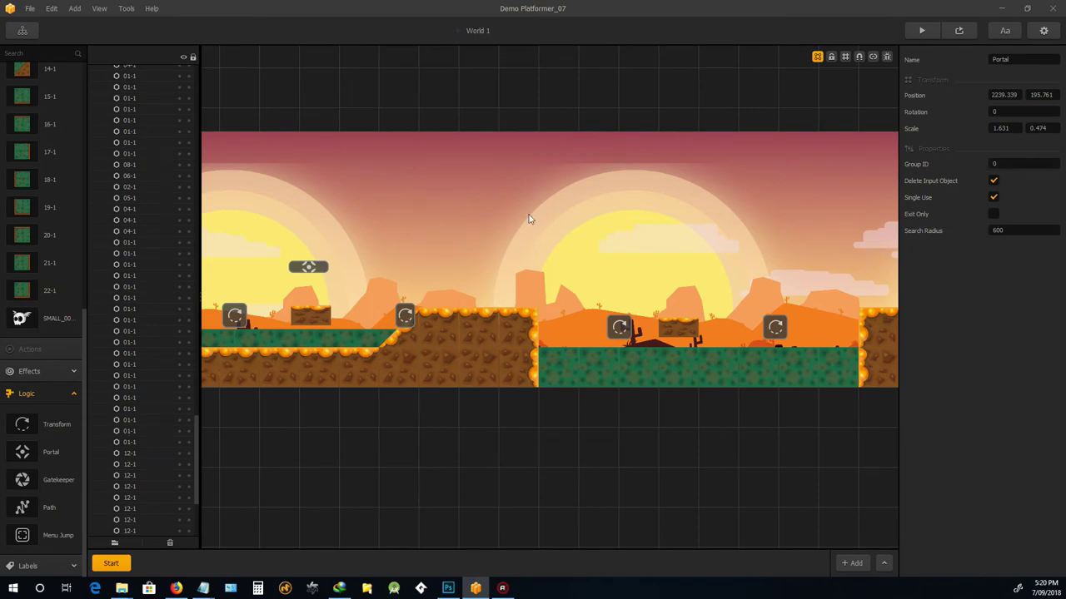
scroll(458, 243, down, 3)
scroll(485, 279, up, 3)
scroll(485, 280, down, 1)
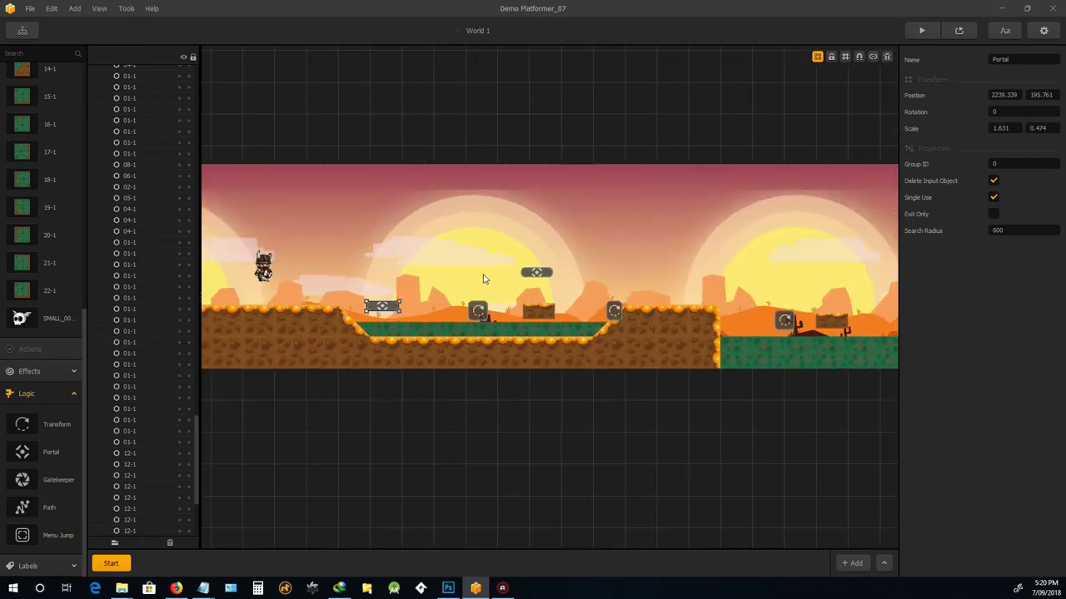
scroll(483, 279, down, 3)
scroll(283, 262, up, 3)
scroll(283, 262, down, 3)
scroll(419, 305, up, 3)
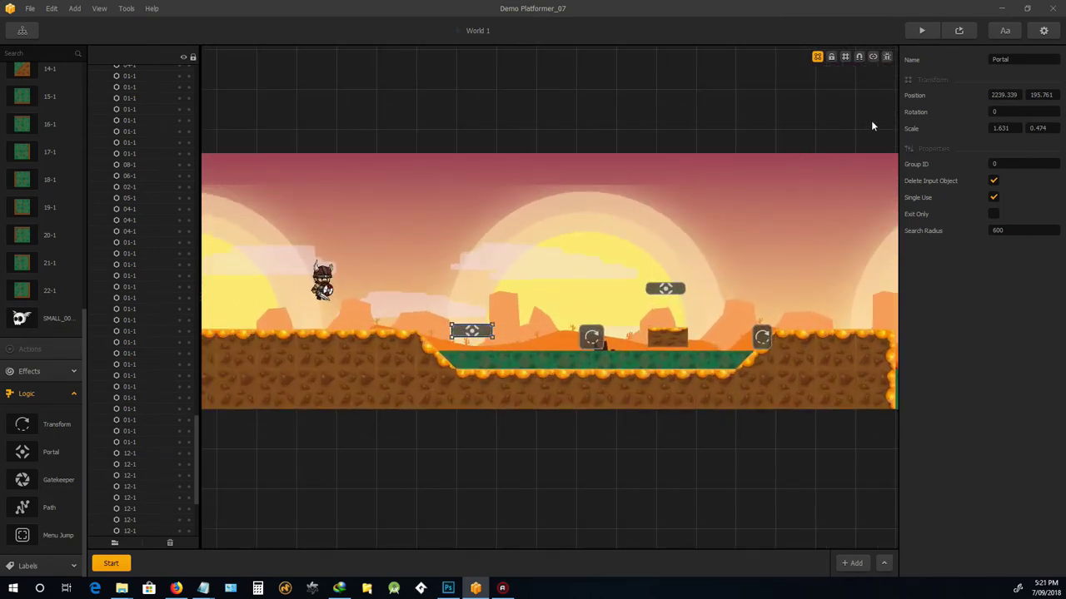
- Test-run the level, walking right and jumping across the gap until Game Over
click(959, 33)
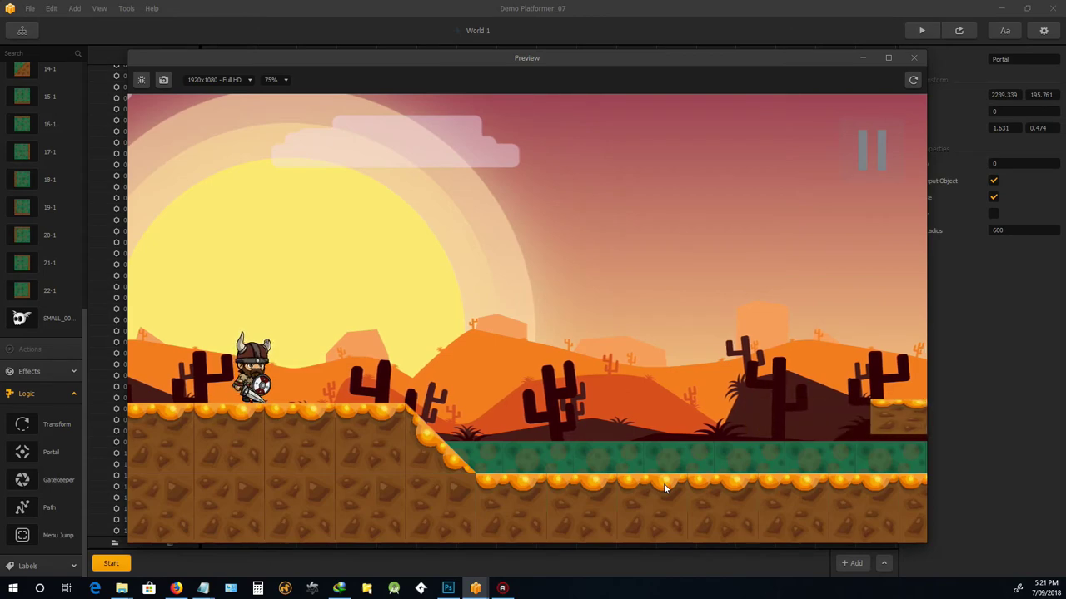
key(Right)
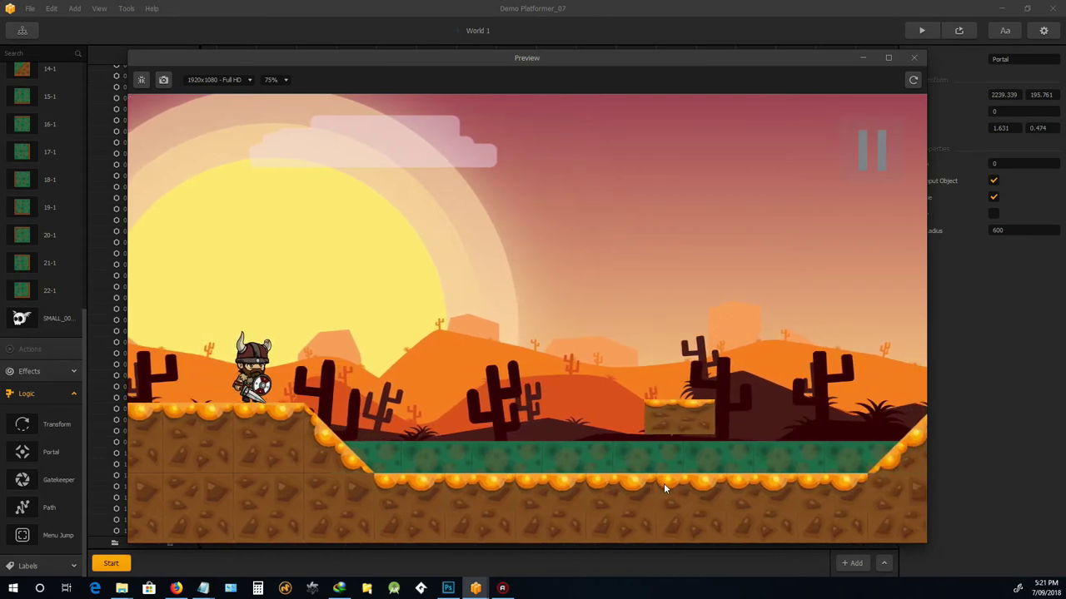
key(Up)
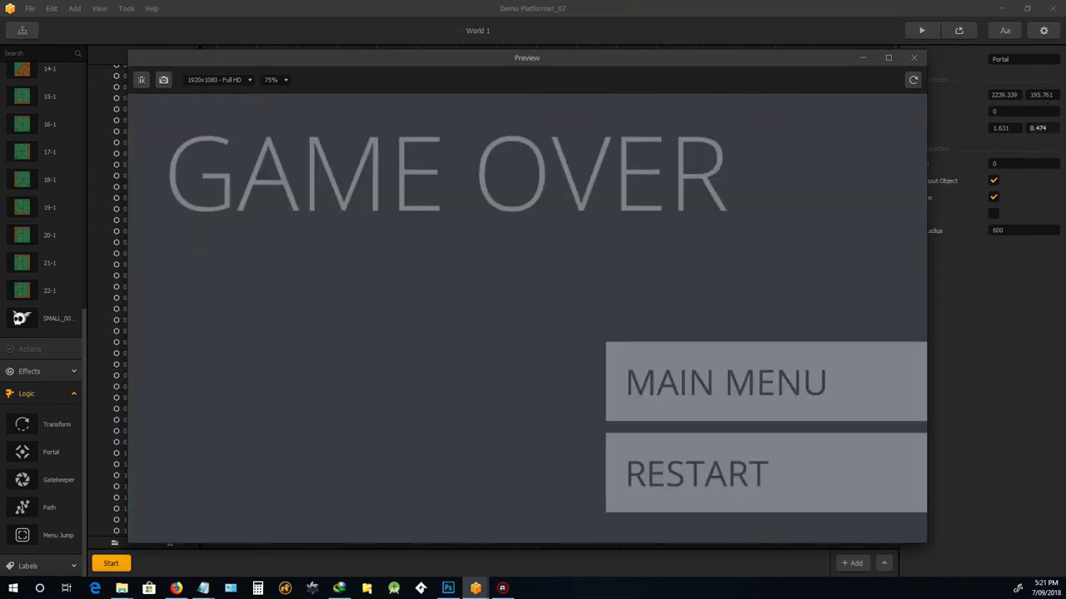
- Close the preview and set the upper portal's Scale X and Scale Y to 1
click(914, 57)
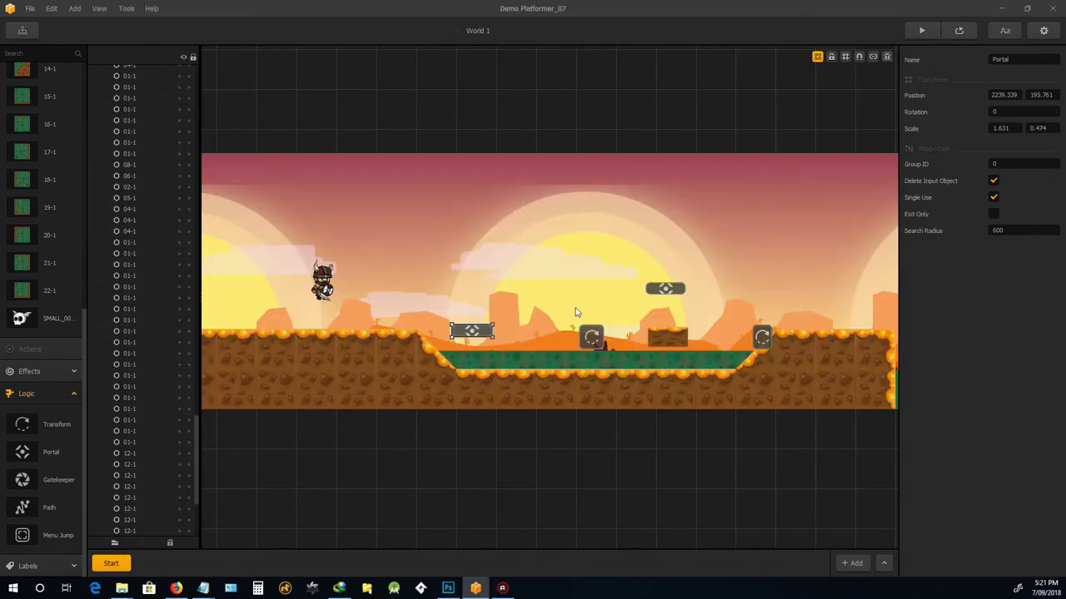
click(663, 289)
click(1017, 128)
text(1)
click(1045, 127)
text(1)
key(Return)
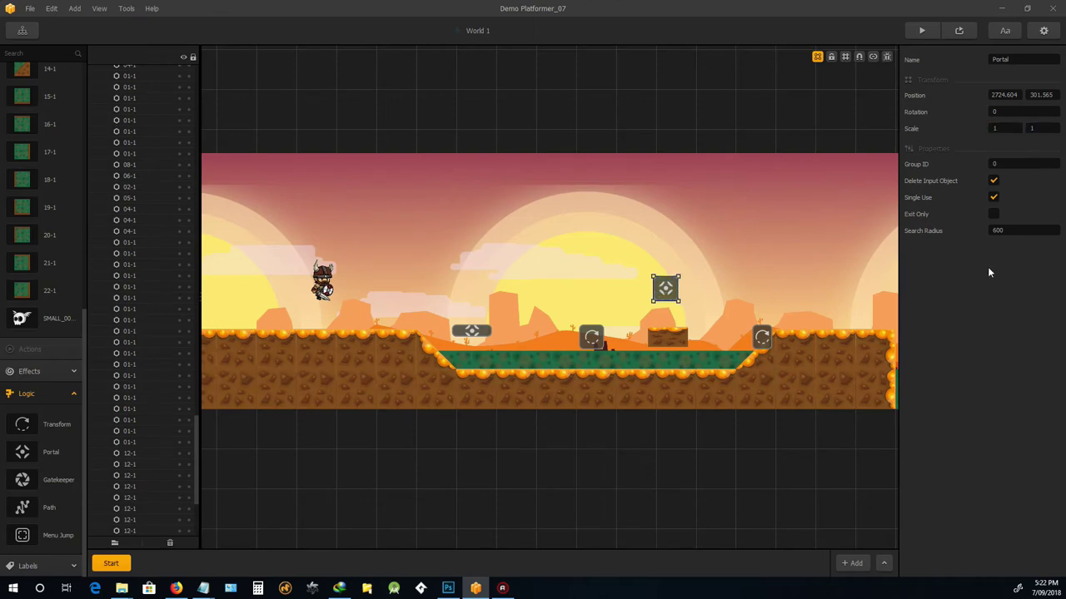
scroll(462, 354, up, 3)
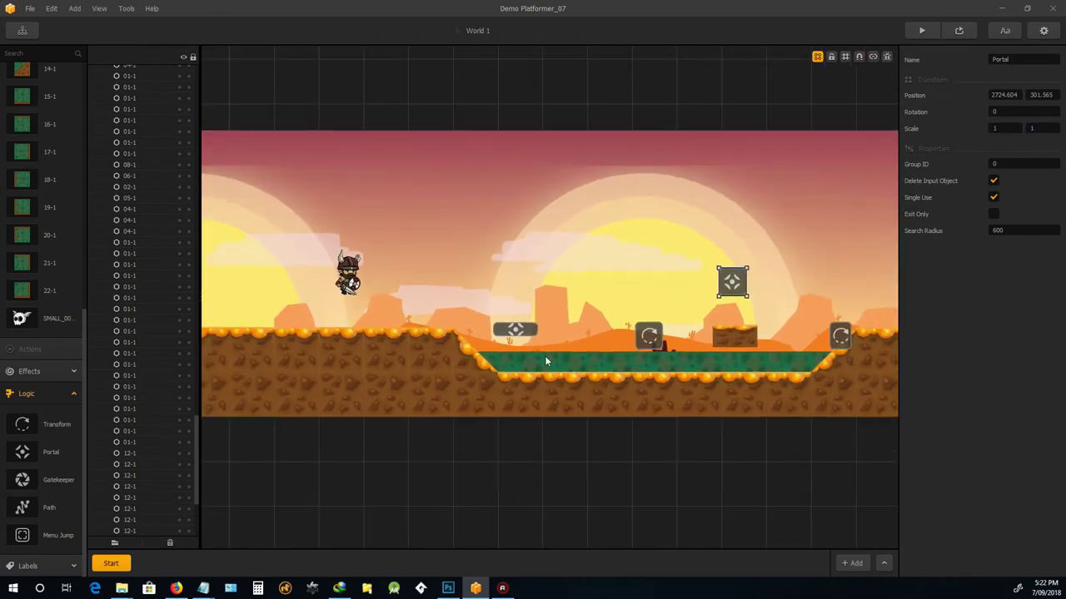
scroll(500, 329, up, 3)
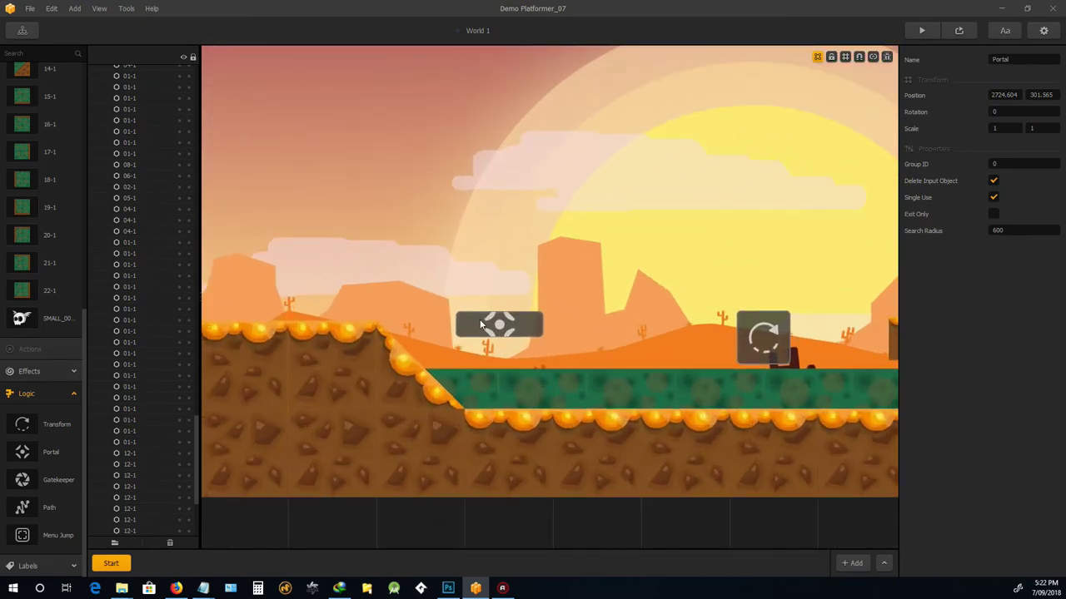
scroll(502, 323, down, 3)
scroll(514, 323, up, 1)
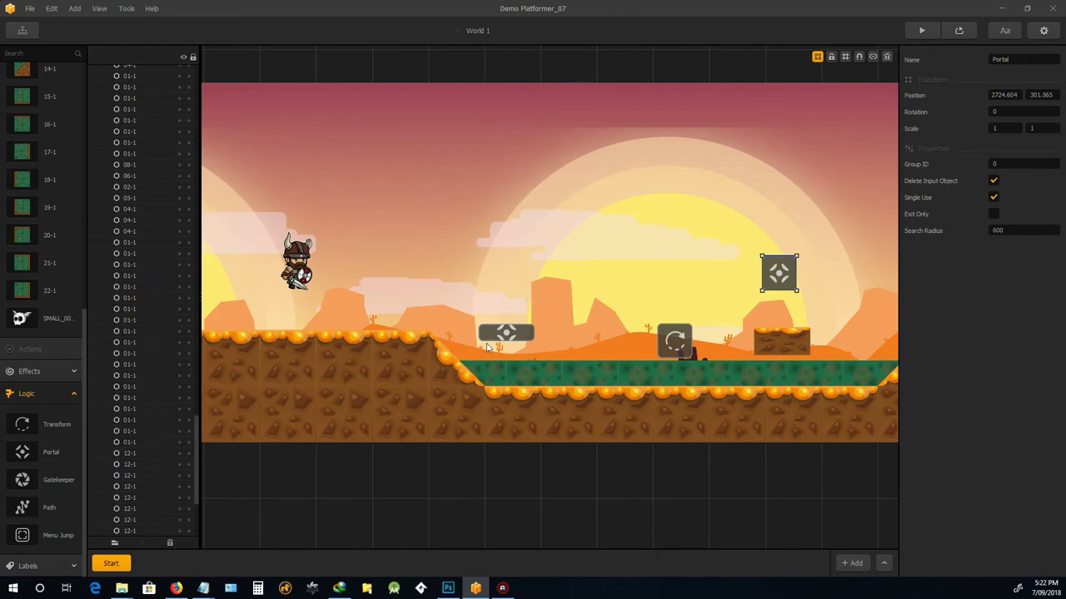
scroll(540, 333, down, 1)
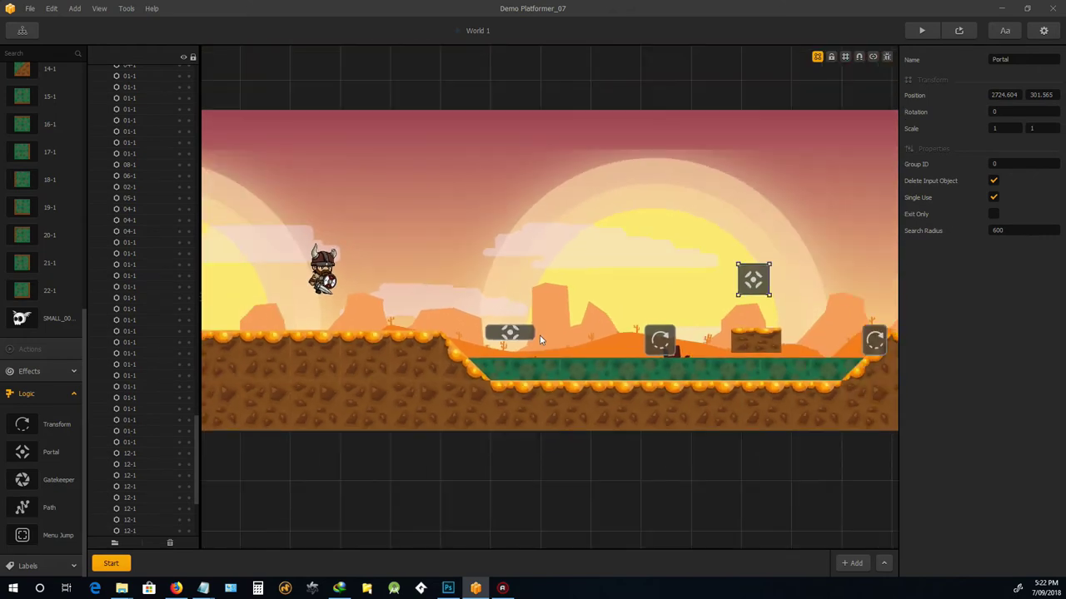
click(923, 31)
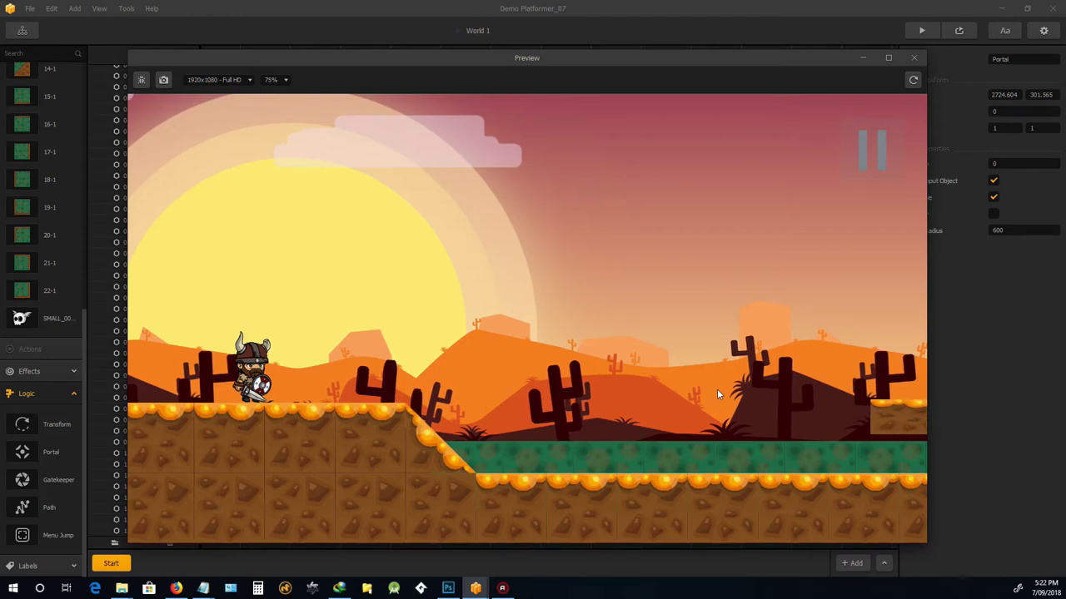
key(Right)
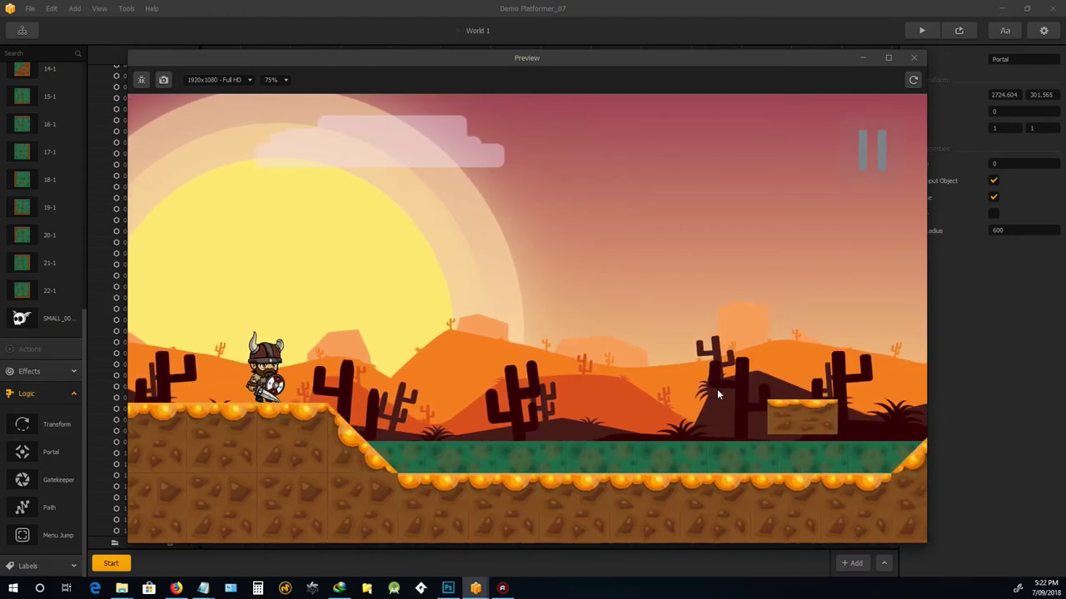
key(Up)
key(Right)
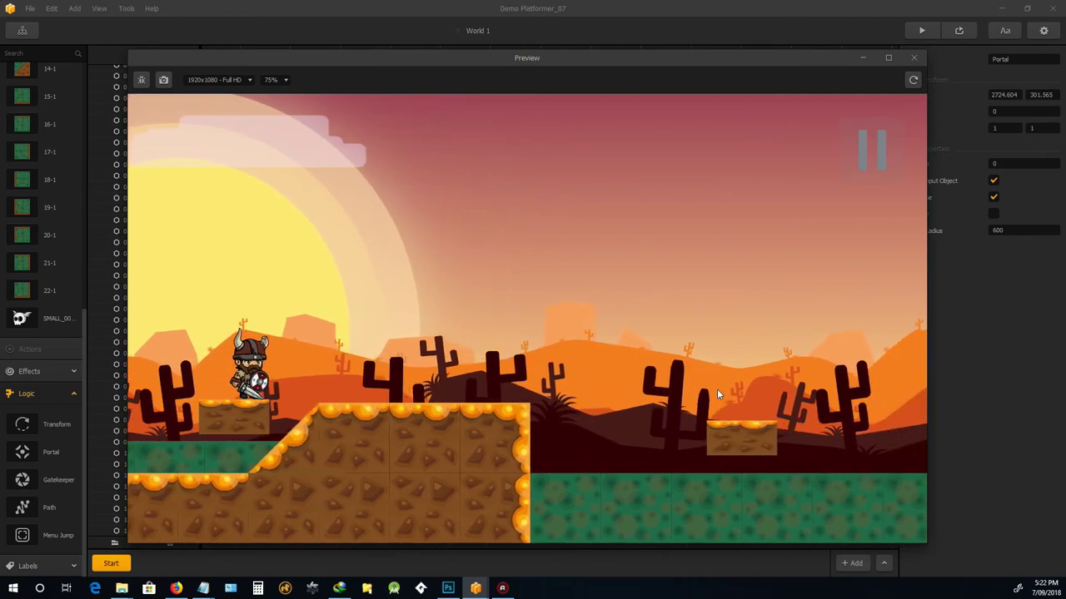
click(913, 57)
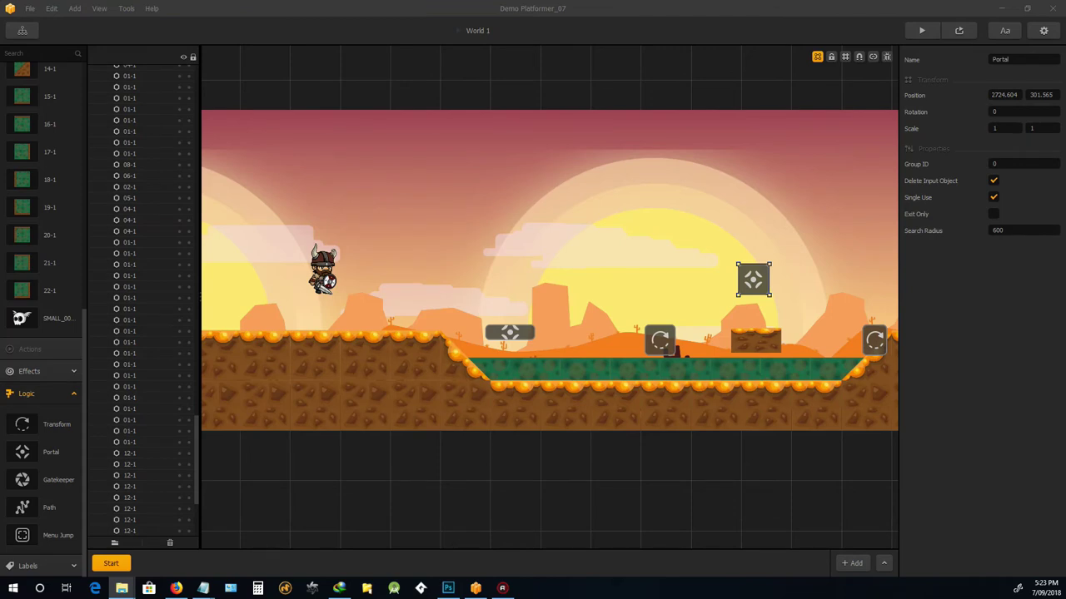
- Add the Ball-energy01 image, resize it to about 2.65 × 0.63, and place it over the lower portal
drag(754, 280, 710, 218)
scroll(545, 292, up, 1)
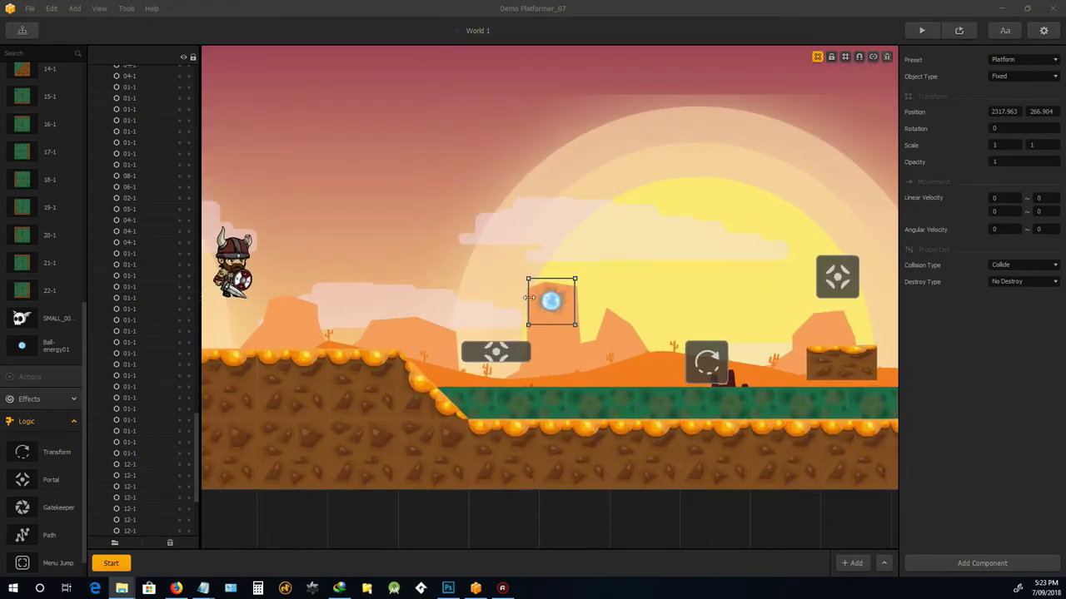
drag(528, 292, 454, 290)
drag(519, 280, 501, 351)
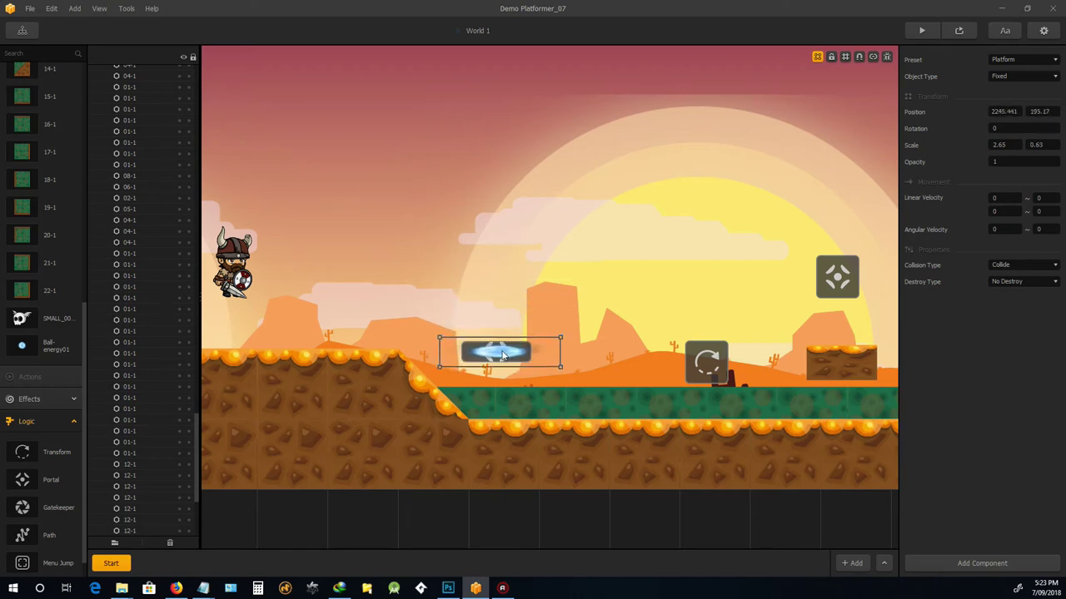
drag(501, 355, 501, 354)
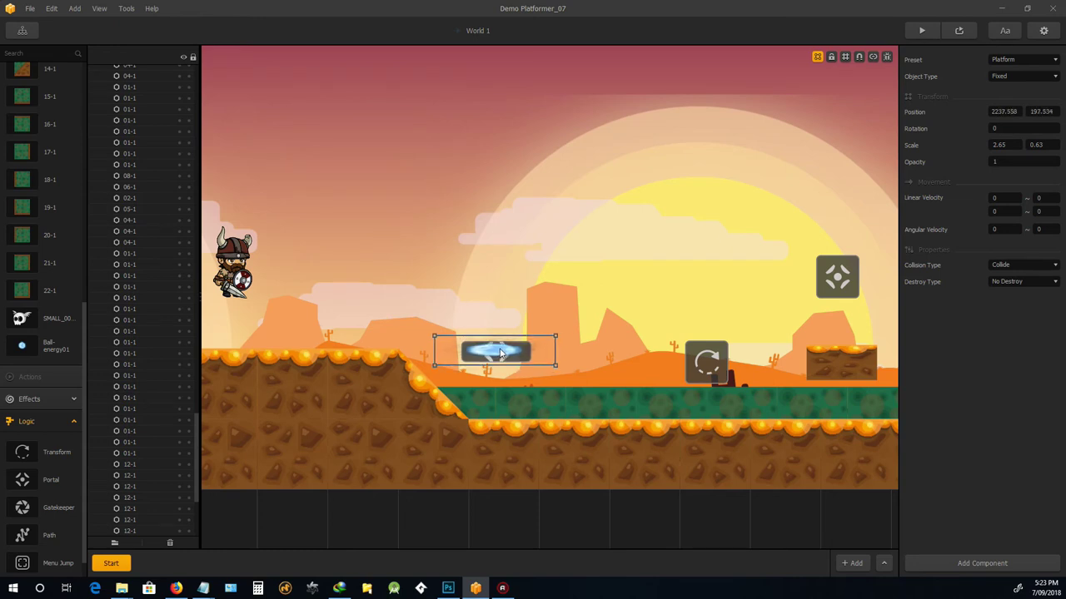
click(571, 315)
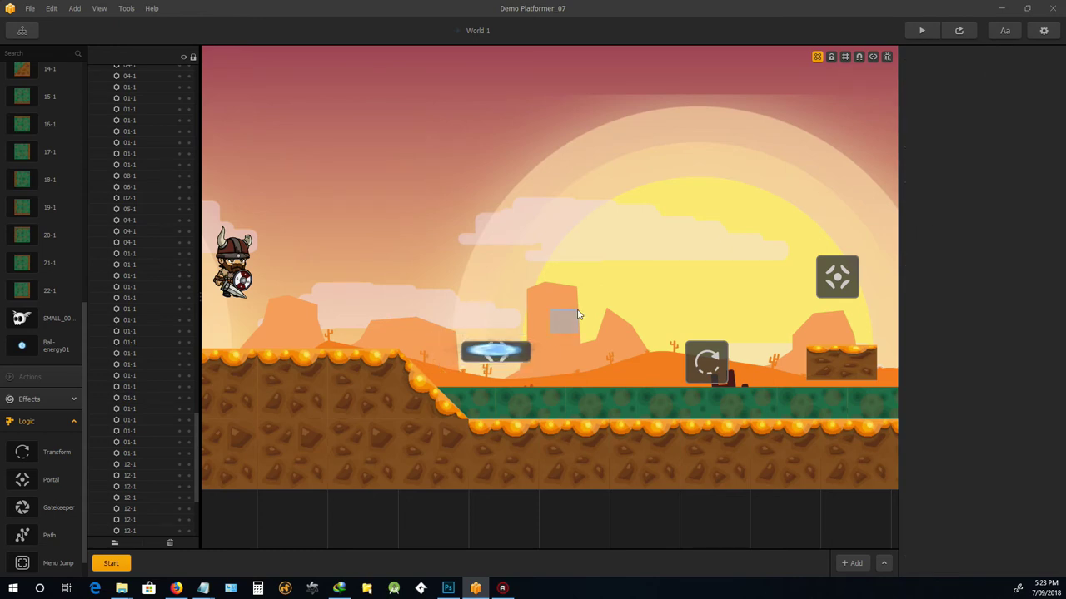
click(515, 356)
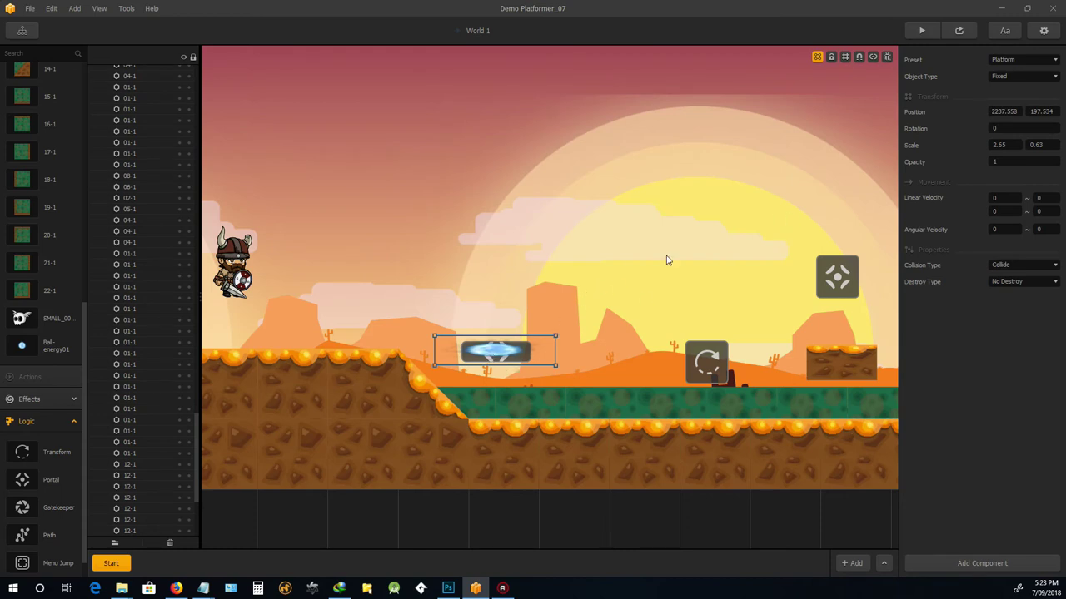
- Set the glow's preset to Decoration, enlarge it to 3.517 × 0.837, and centre it over the portal
click(1026, 62)
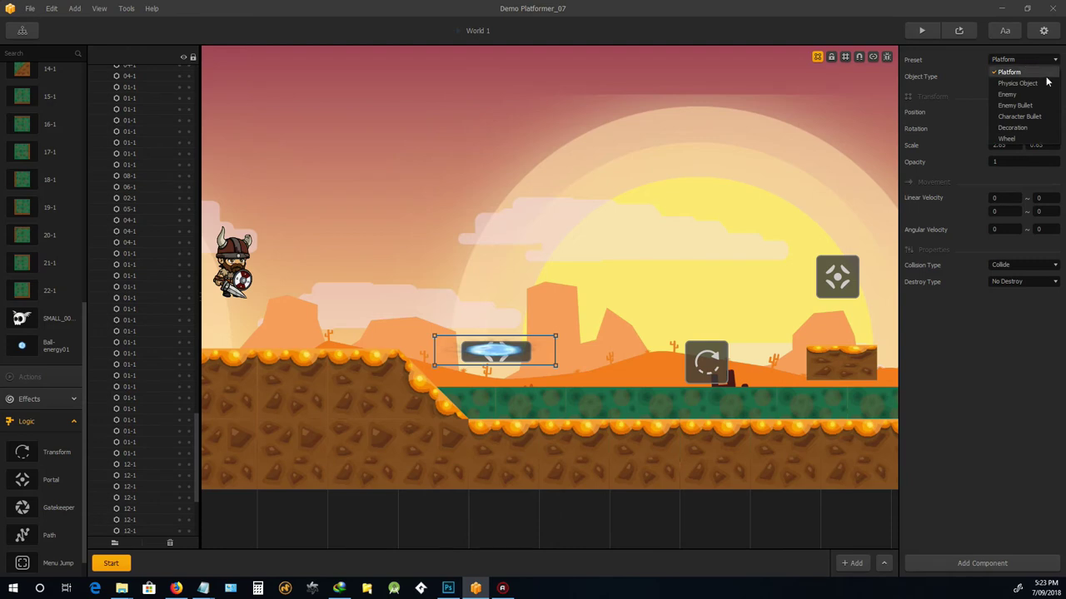
click(1012, 128)
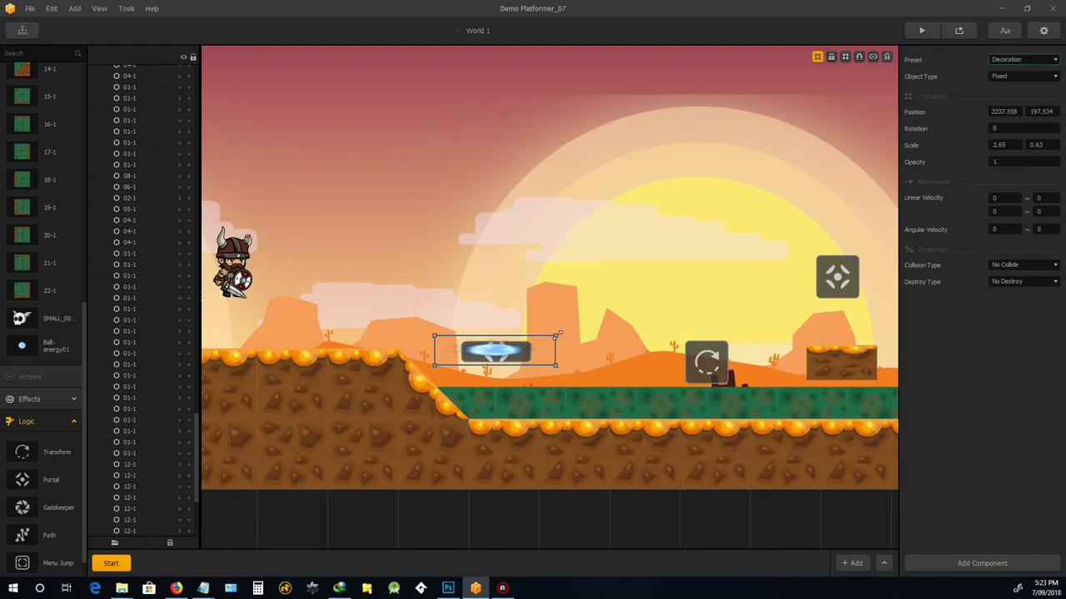
drag(556, 335, 594, 327)
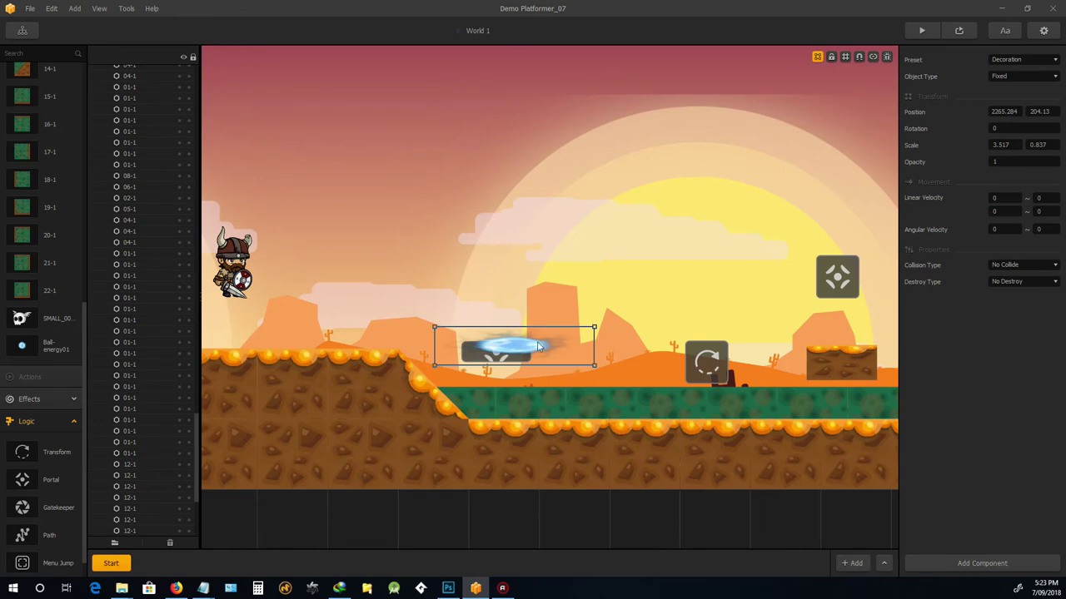
drag(516, 348, 497, 355)
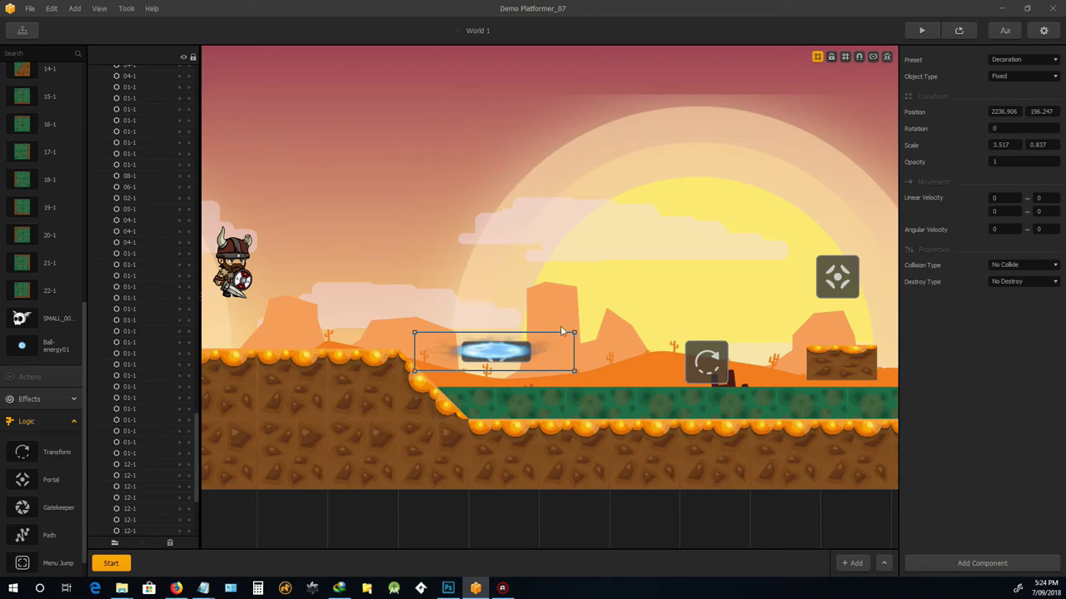
- Duplicate the energy glow and place the copy on the upper portal, rotated 180 and scaled 3.517 × -0.526
key(ctrl+d)
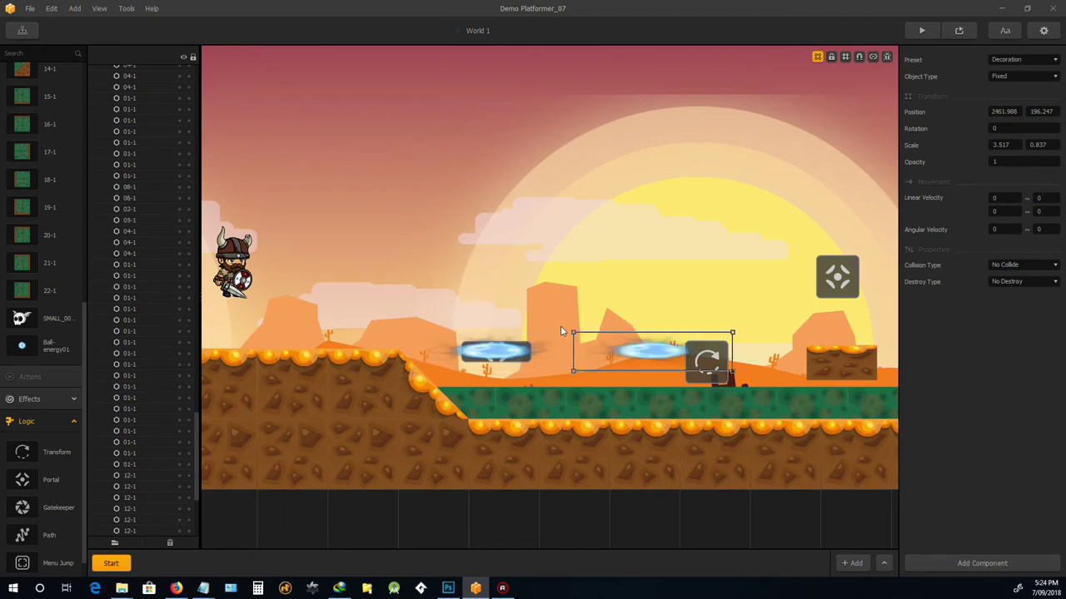
drag(653, 356, 840, 297)
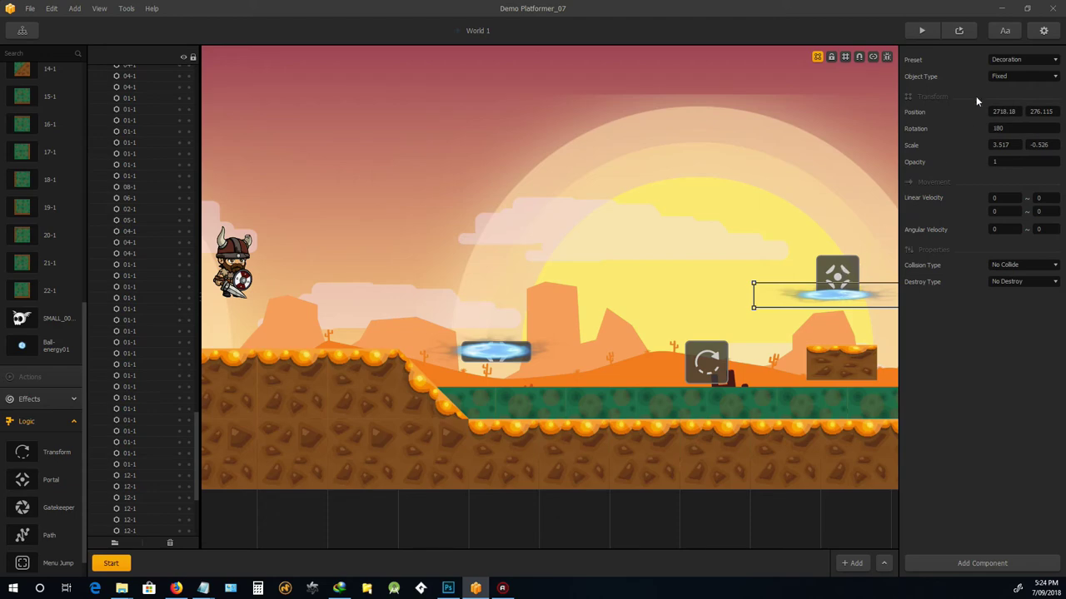
click(921, 32)
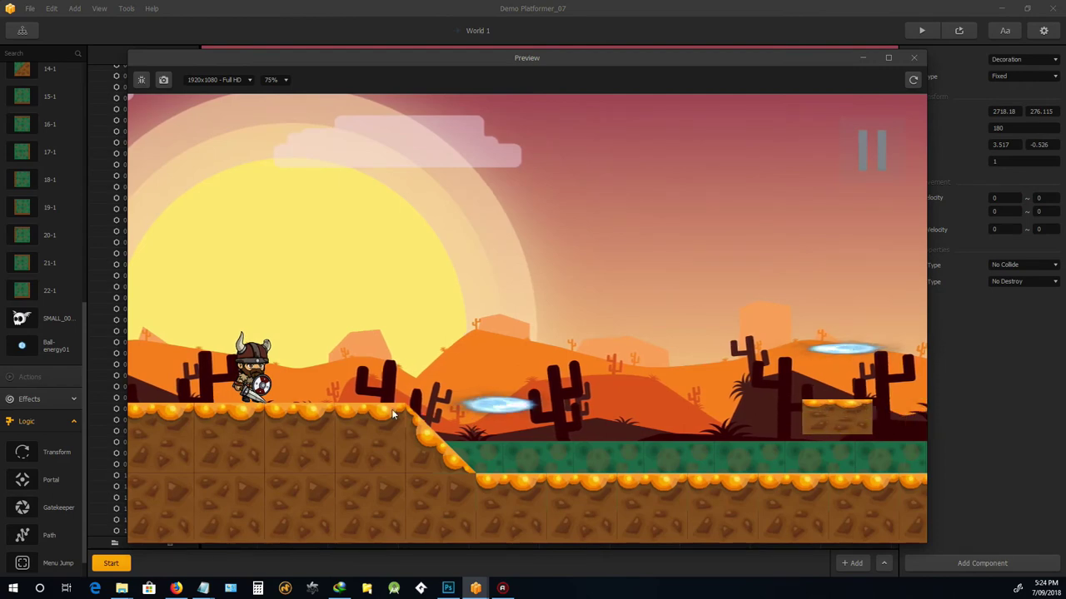
click(913, 58)
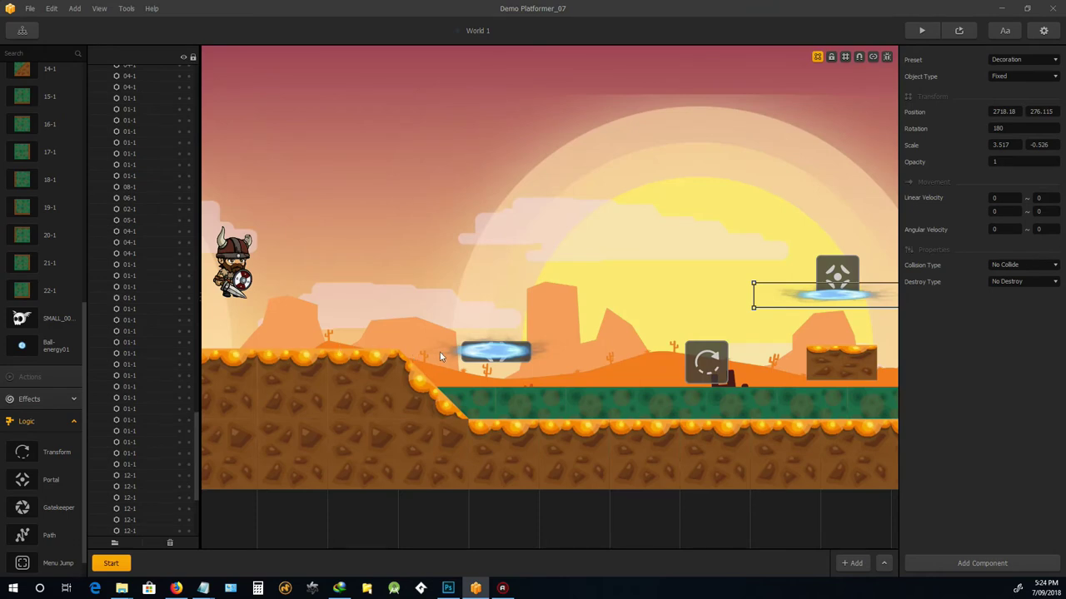
- Show the Ball-energy01 asset's settings and open its Default Animation for editing
click(20, 350)
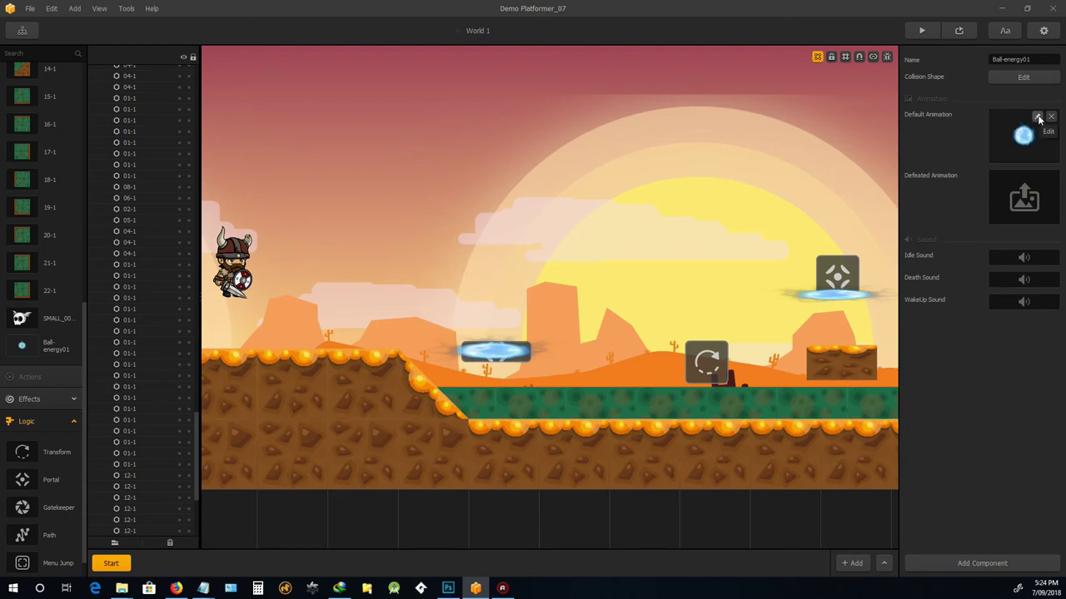
click(1037, 118)
- Play-test the level, restarting after Game Over and running the Viking right past the glowing portals
click(959, 31)
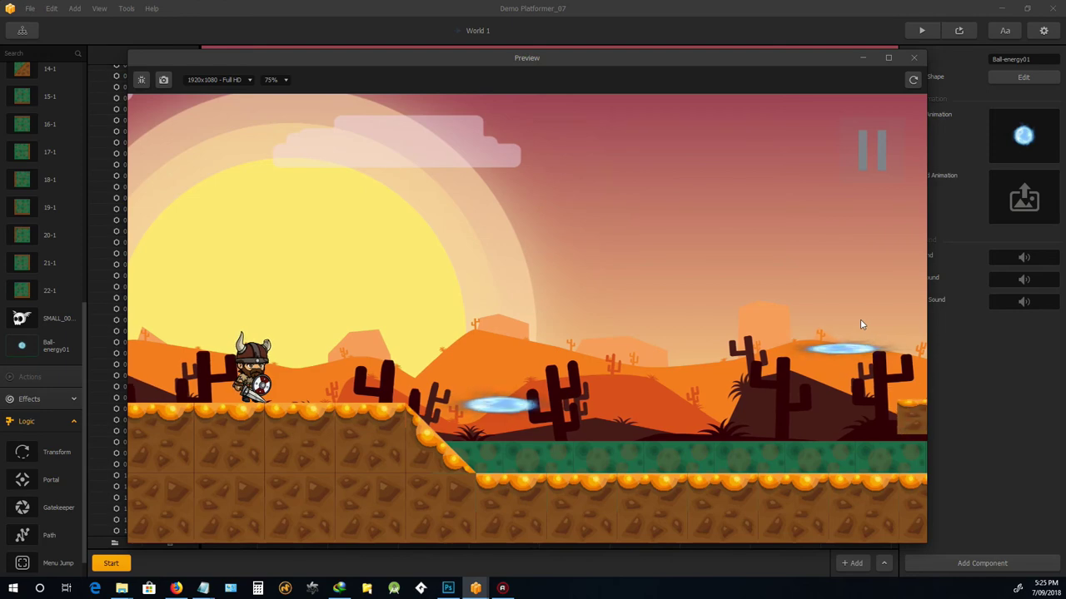
key(Right)
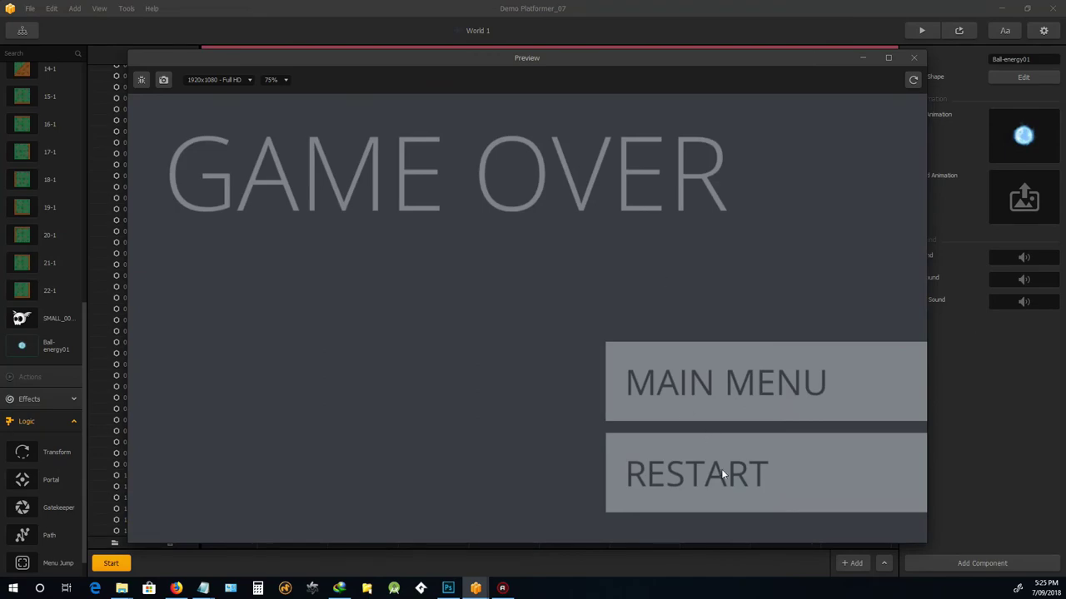
click(721, 473)
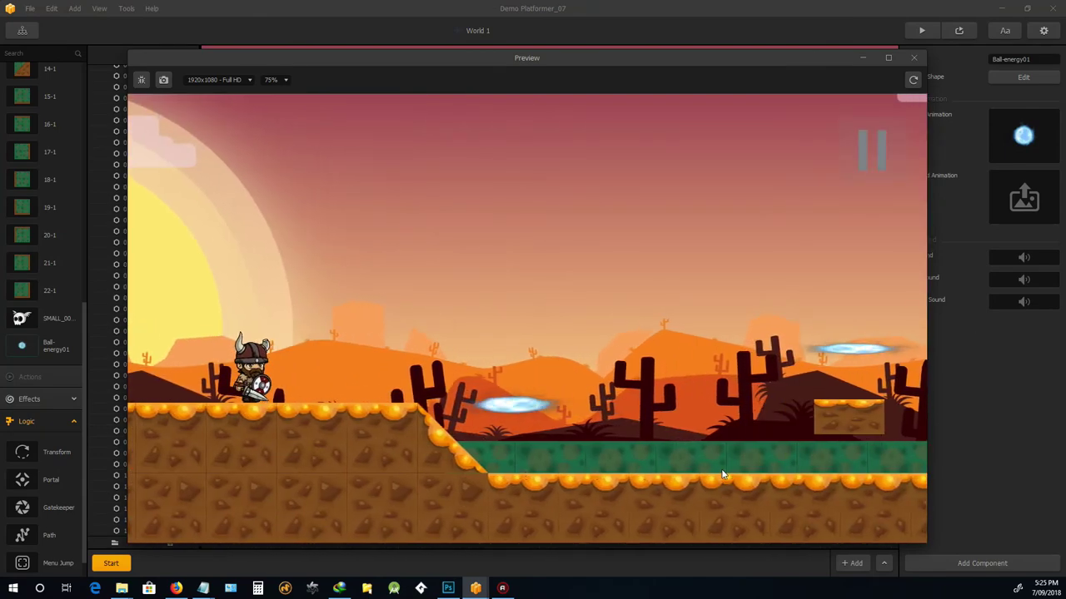
click(721, 473)
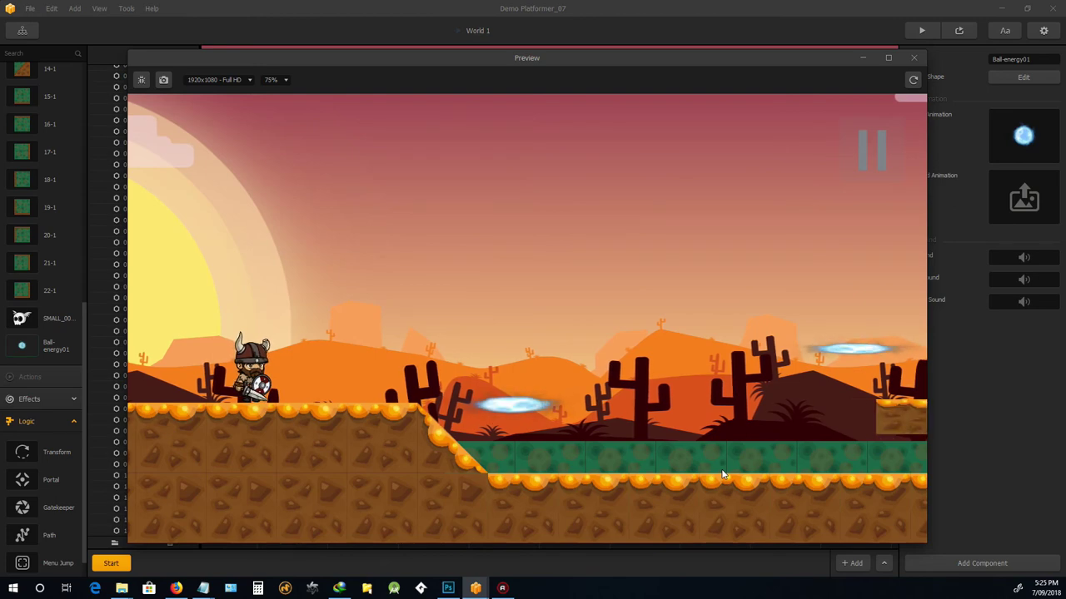
key(Right)
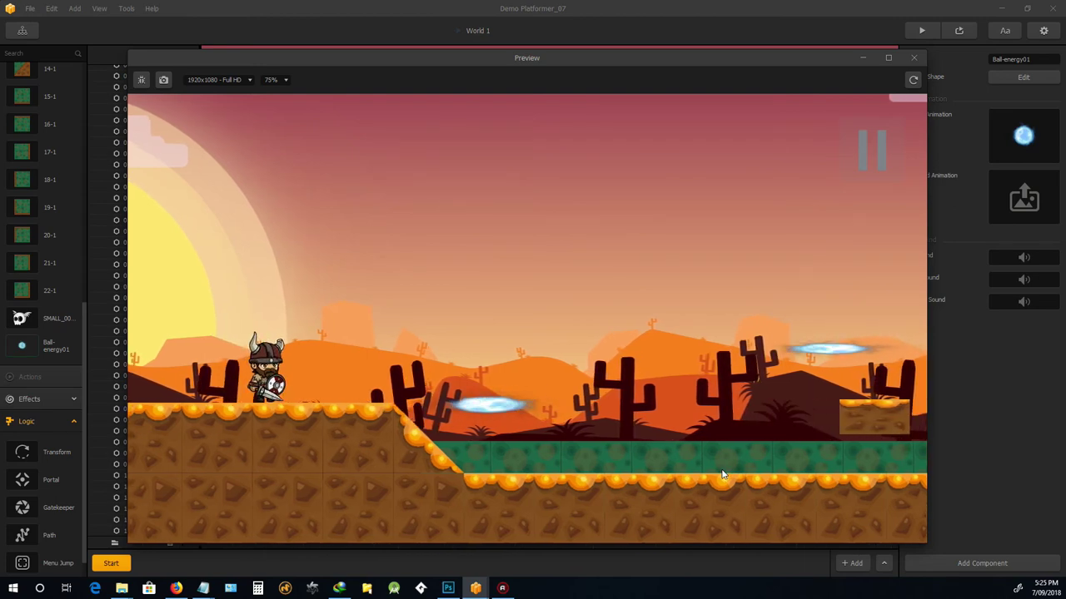
key(Right)
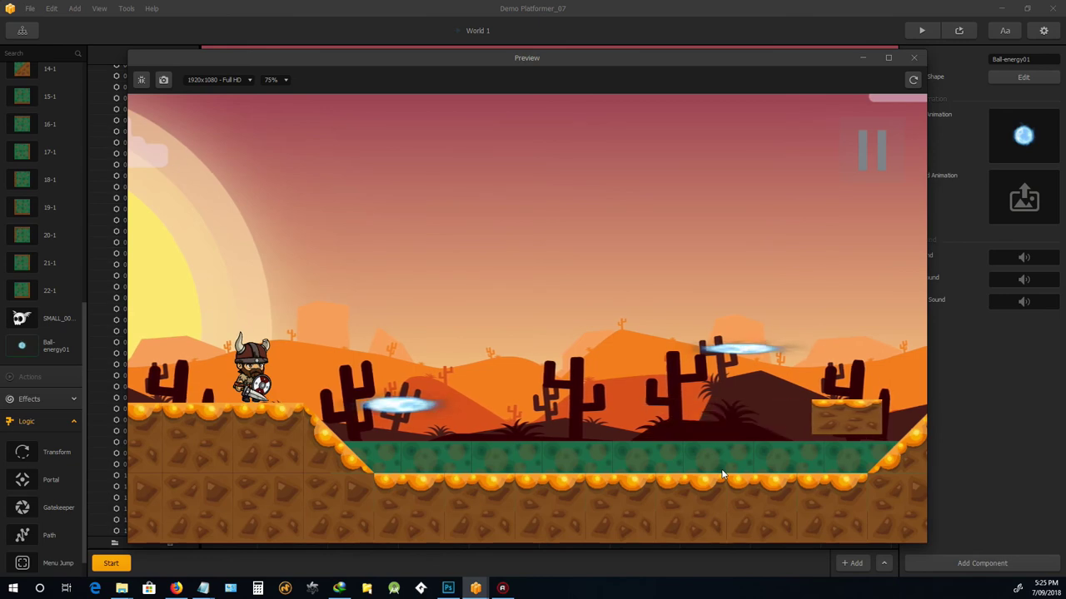
key(Right)
key(Escape)
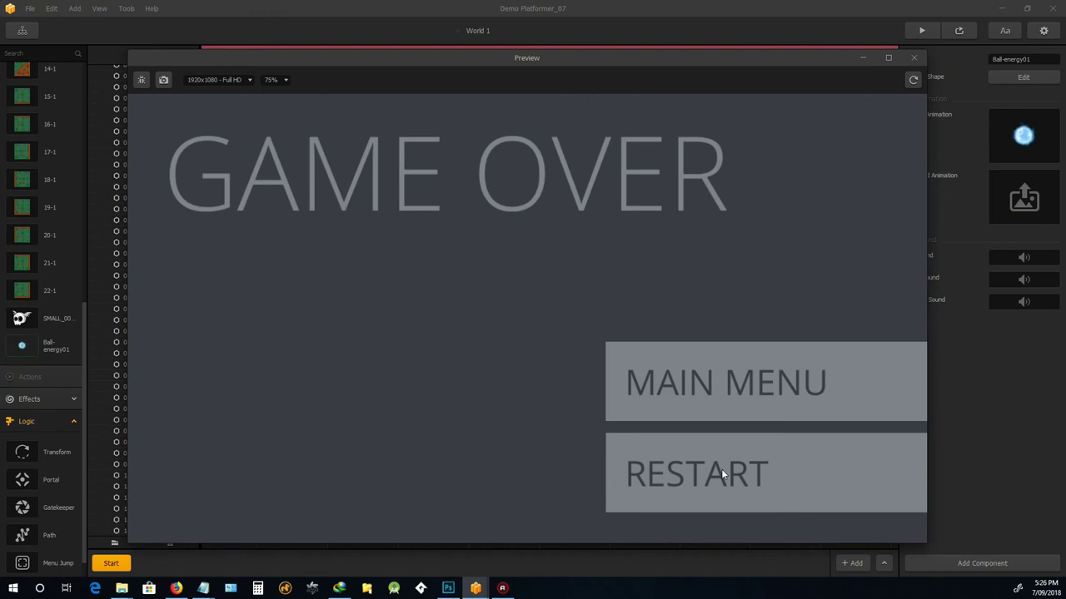
- Close the preview and raise the right portal and its glow decoration to about 2720.829, 359.105
click(913, 60)
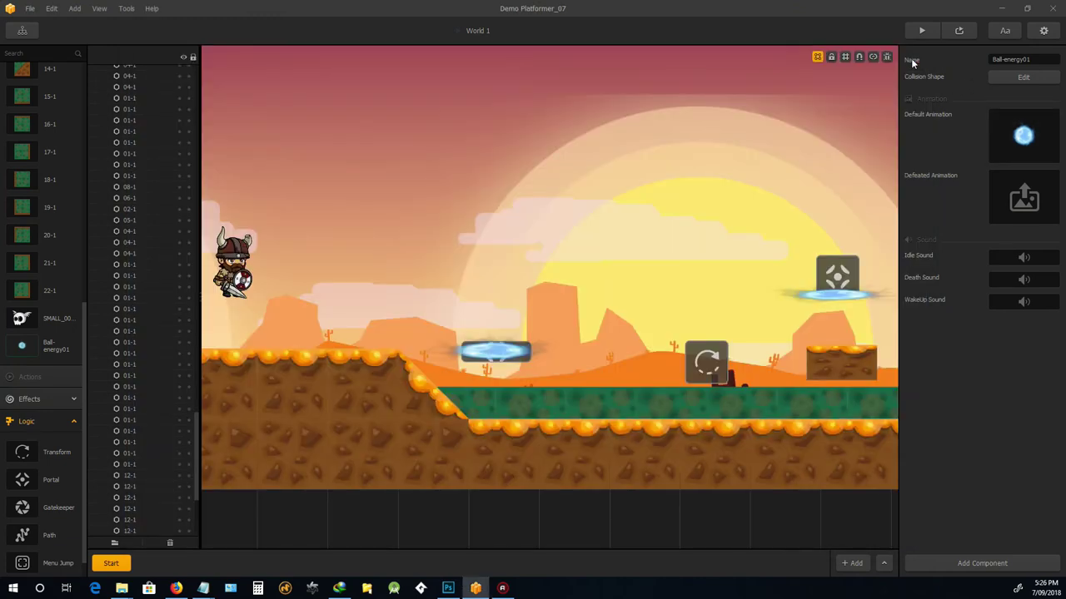
scroll(523, 240, down, 3)
scroll(743, 298, up, 2)
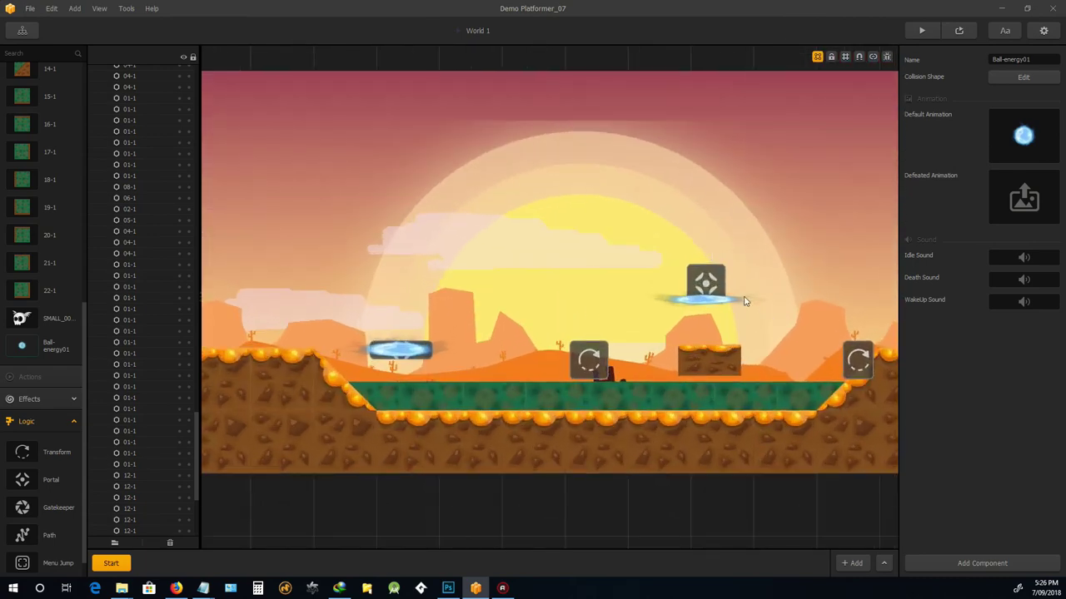
drag(705, 287, 702, 234)
drag(714, 302, 718, 254)
scroll(563, 379, up, 2)
scroll(550, 372, down, 3)
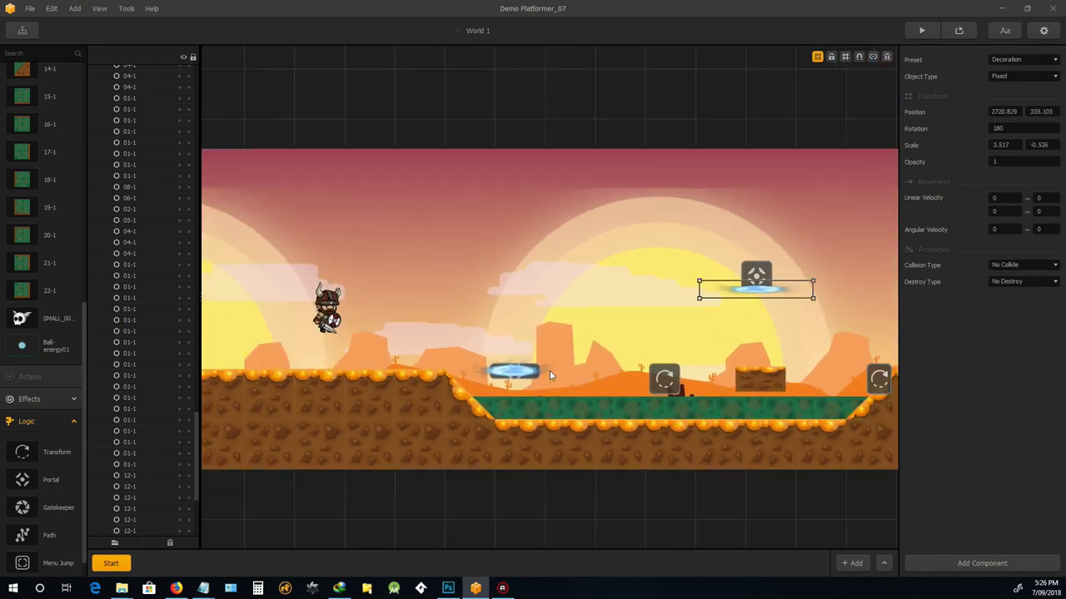
scroll(533, 362, up, 1)
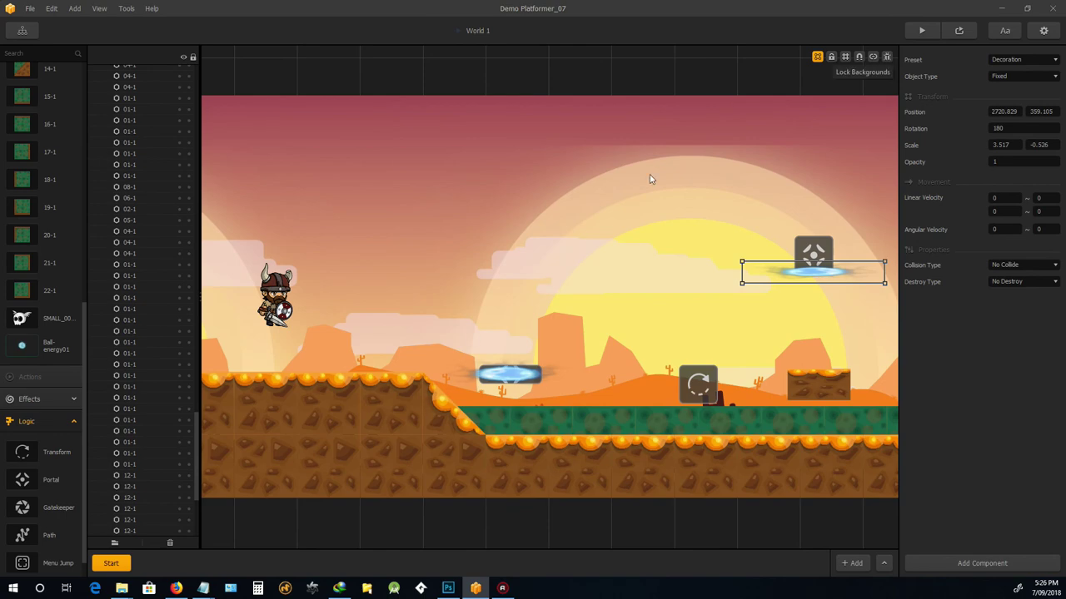
- Preview the level twice, walking the Viking right until it enters the portal and reaches Game Over
click(922, 30)
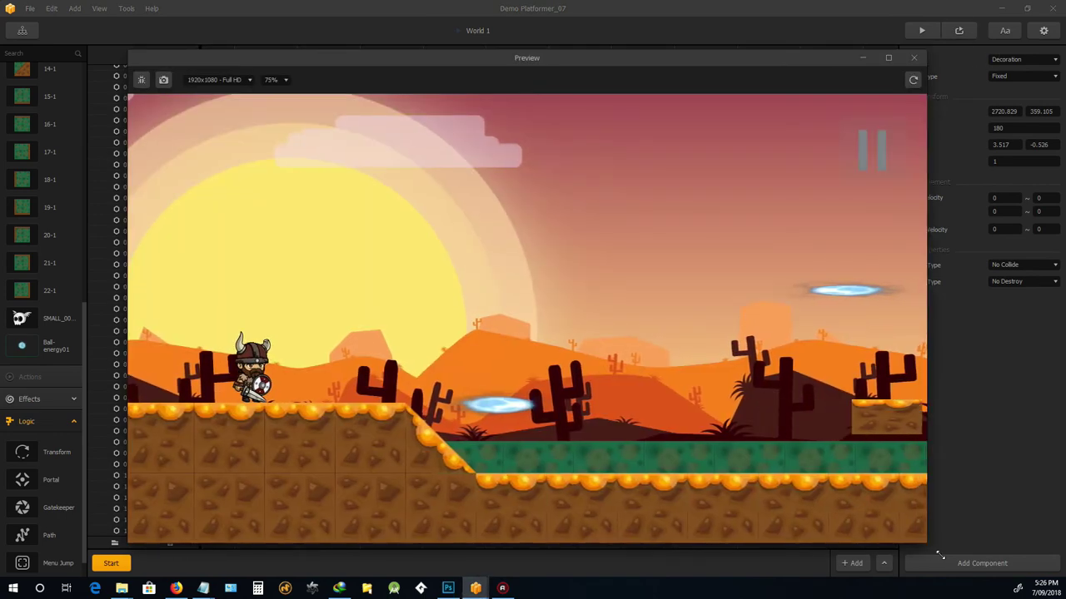
key(Right)
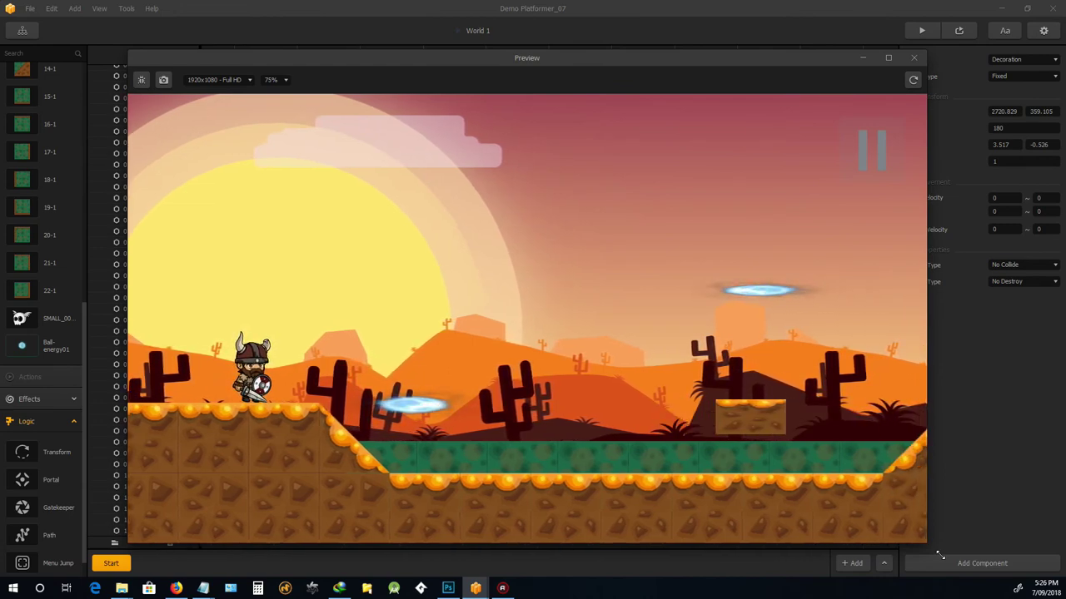
key(Right)
key(Right)
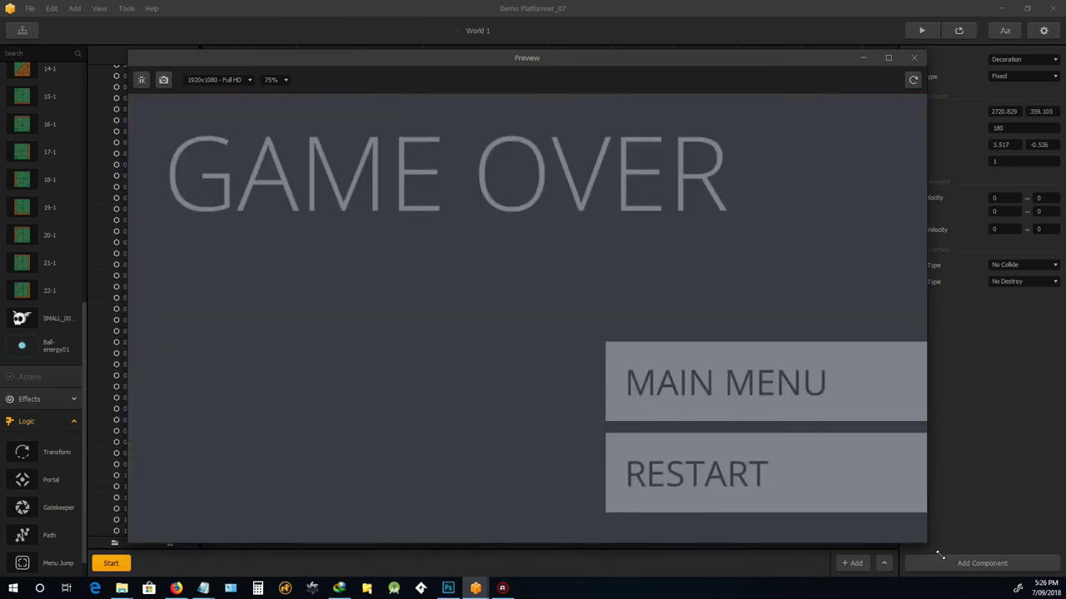
click(914, 59)
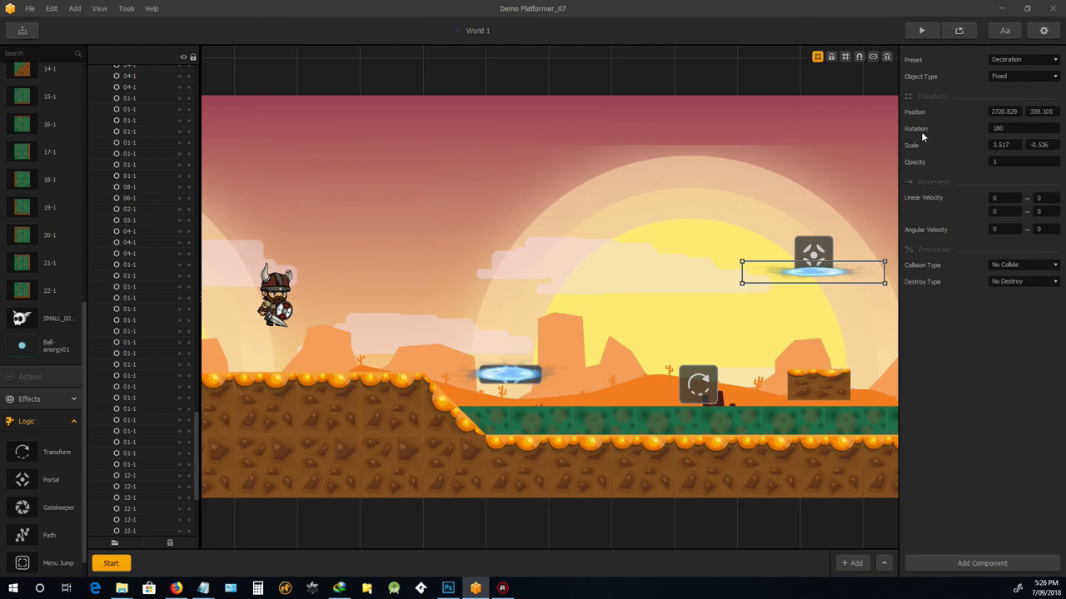
click(960, 30)
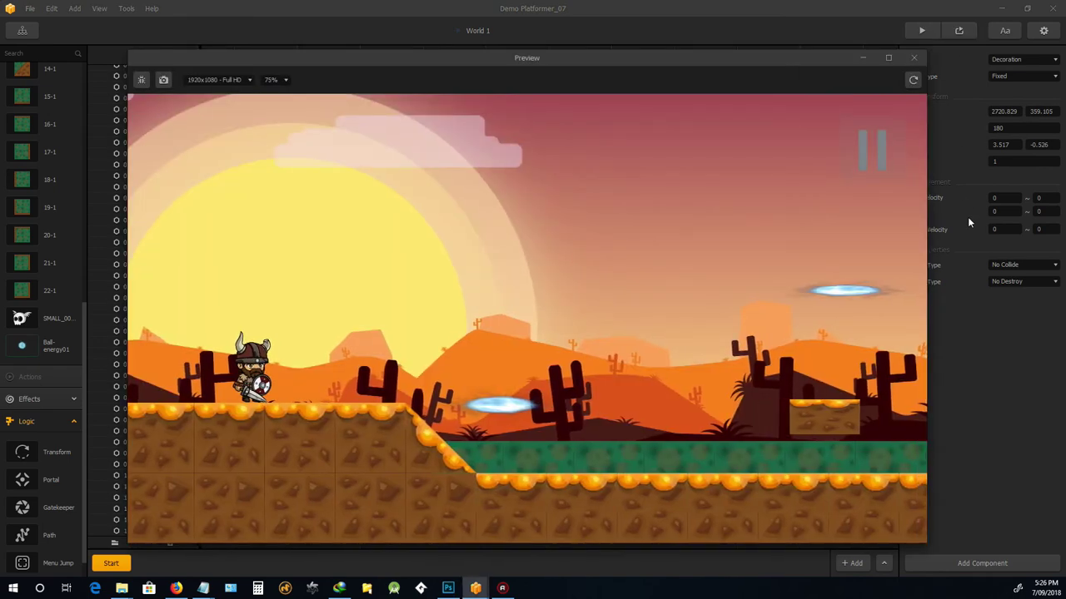
key(Right)
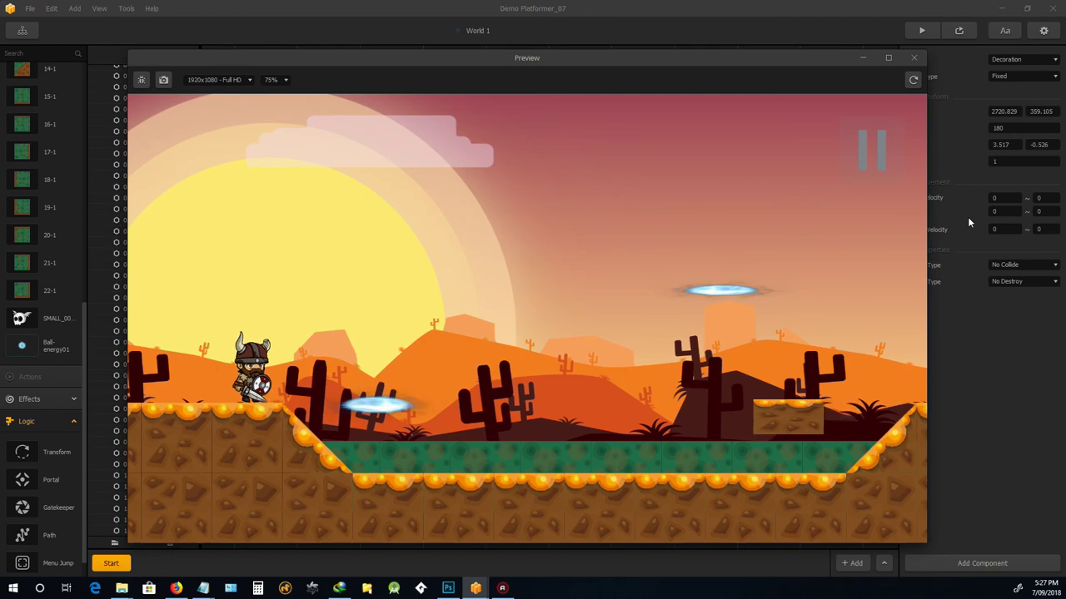
key(Right)
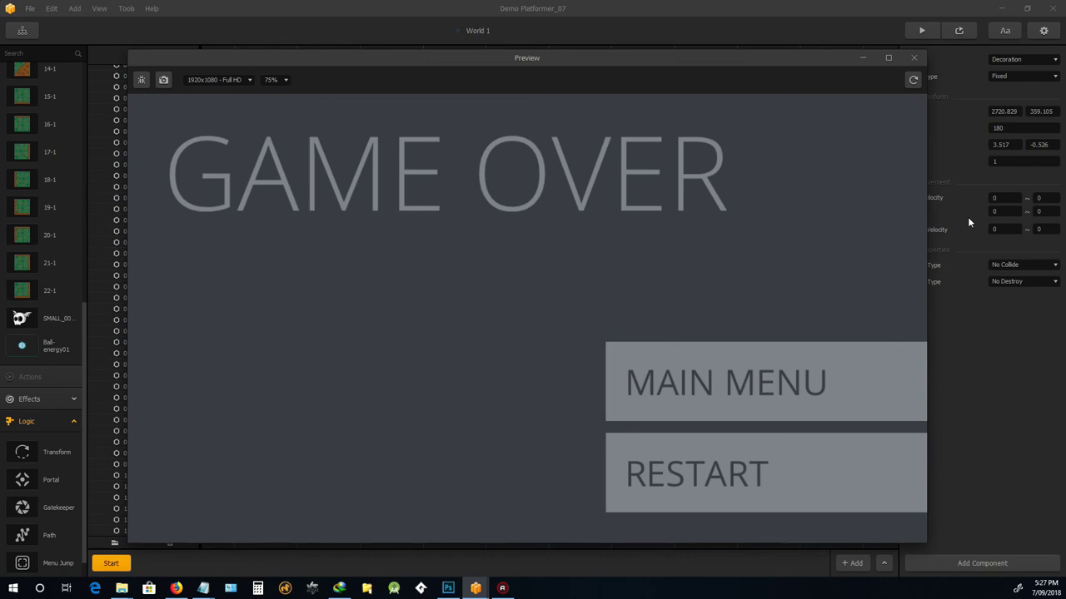
- Close the preview and select the upper-right portal to show its properties, including Group ID 0
click(915, 57)
scroll(647, 309, down, 2)
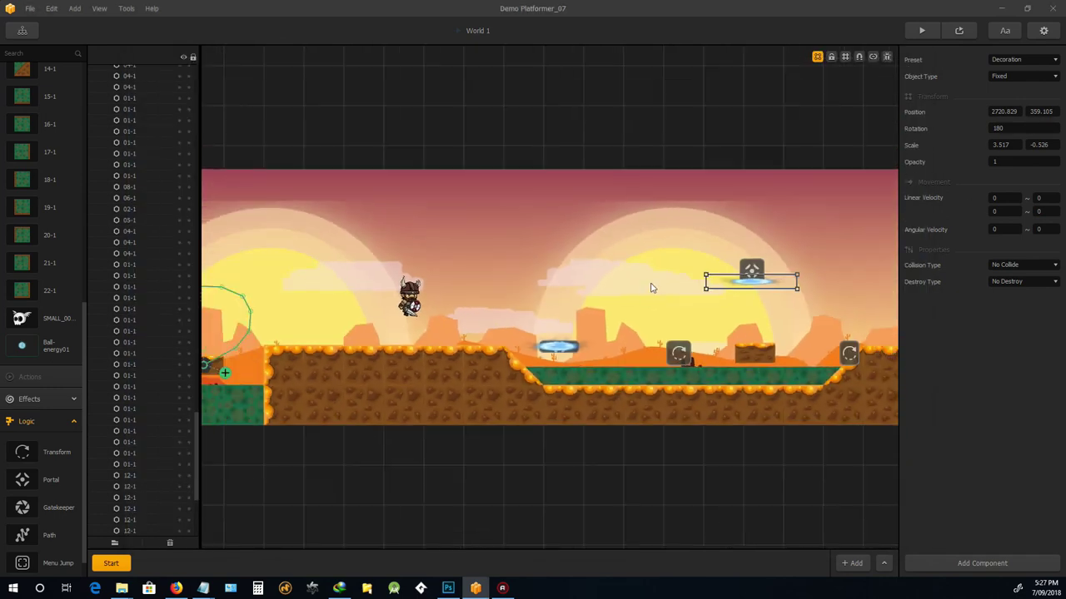
scroll(798, 279, up, 2)
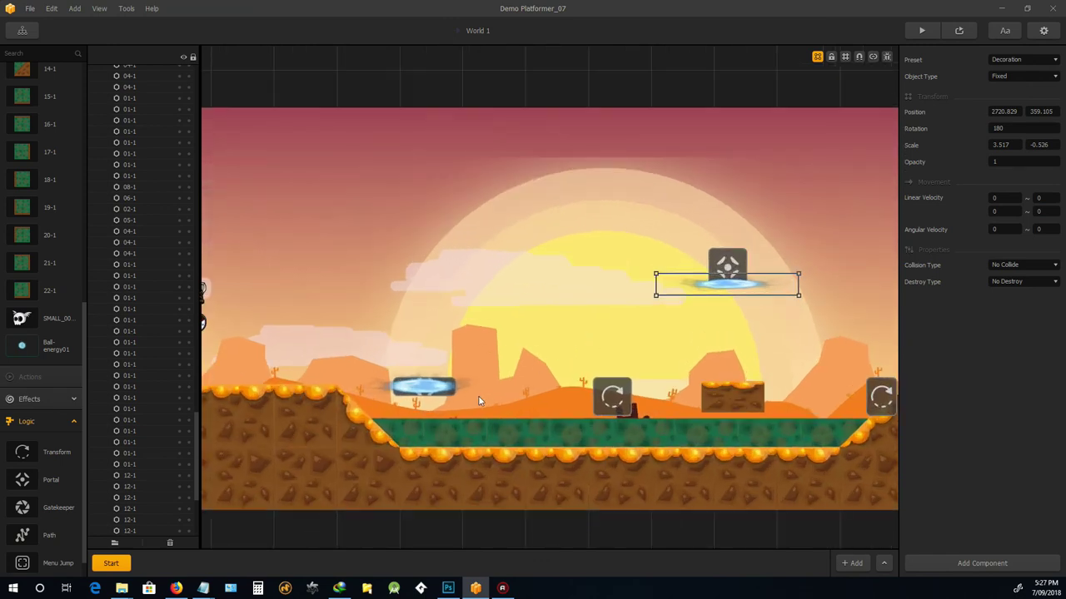
scroll(520, 366, up, 1)
click(767, 242)
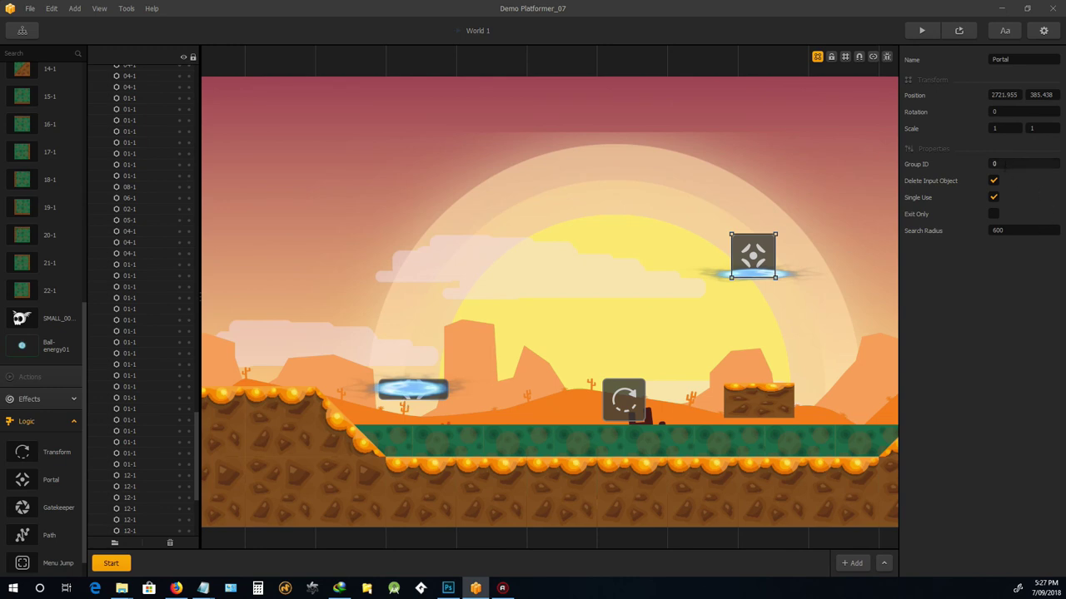
- Put the upper portal's Group ID field into editing and zoom around the canvas to check both portals
click(1007, 164)
scroll(625, 303, down, 2)
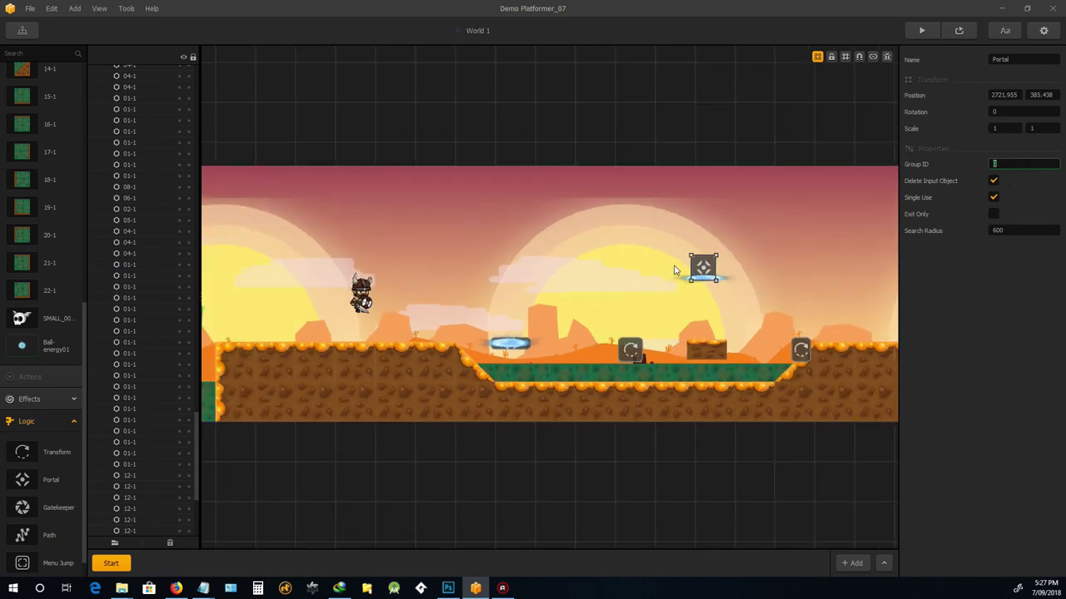
scroll(703, 265, up, 2)
scroll(703, 265, down, 2)
scroll(704, 265, up, 2)
scroll(666, 300, down, 2)
scroll(601, 286, down, 2)
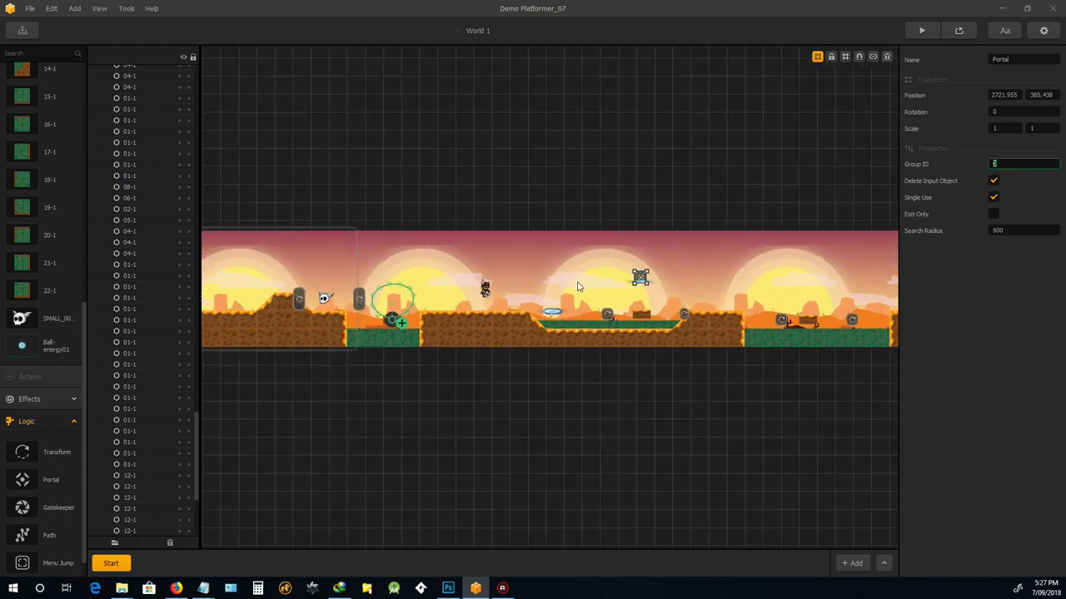
scroll(577, 285, up, 1)
scroll(666, 278, up, 2)
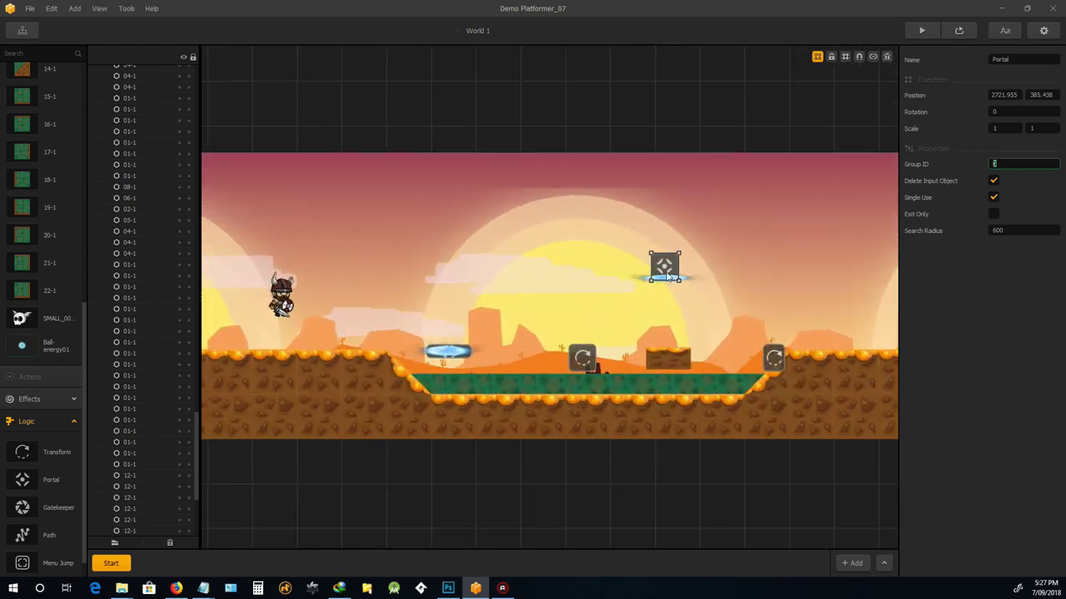
scroll(666, 277, up, 2)
scroll(666, 278, down, 3)
scroll(664, 271, up, 2)
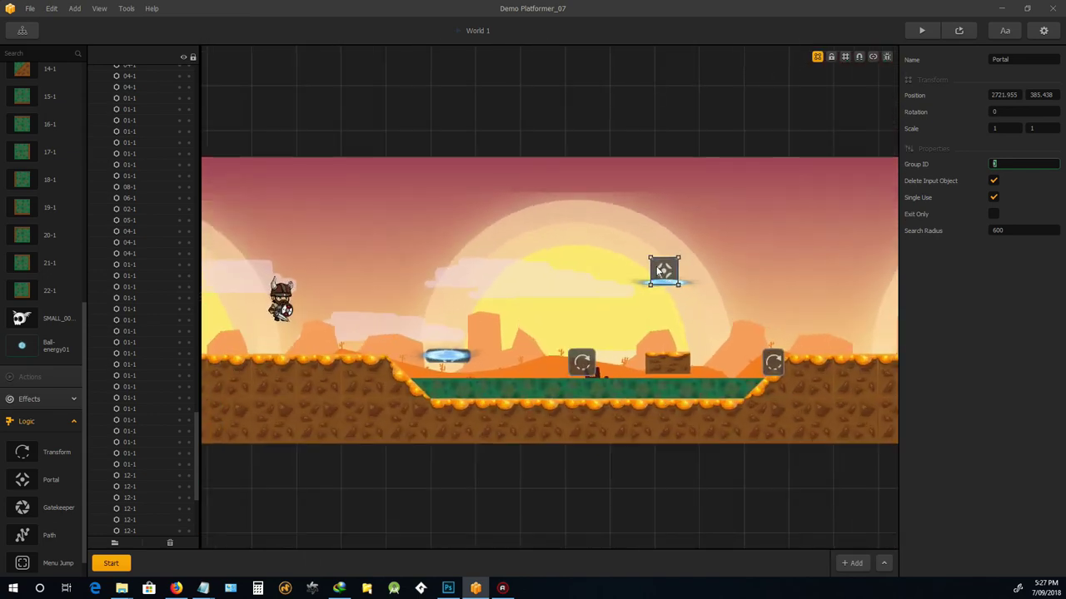
scroll(663, 269, down, 1)
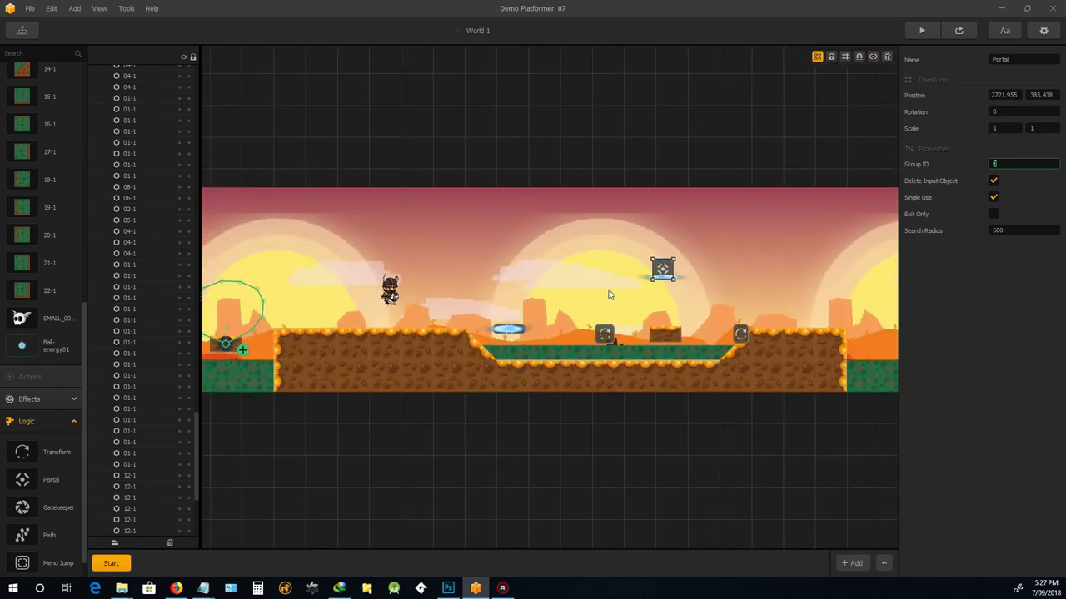
scroll(609, 295, up, 2)
scroll(612, 294, down, 2)
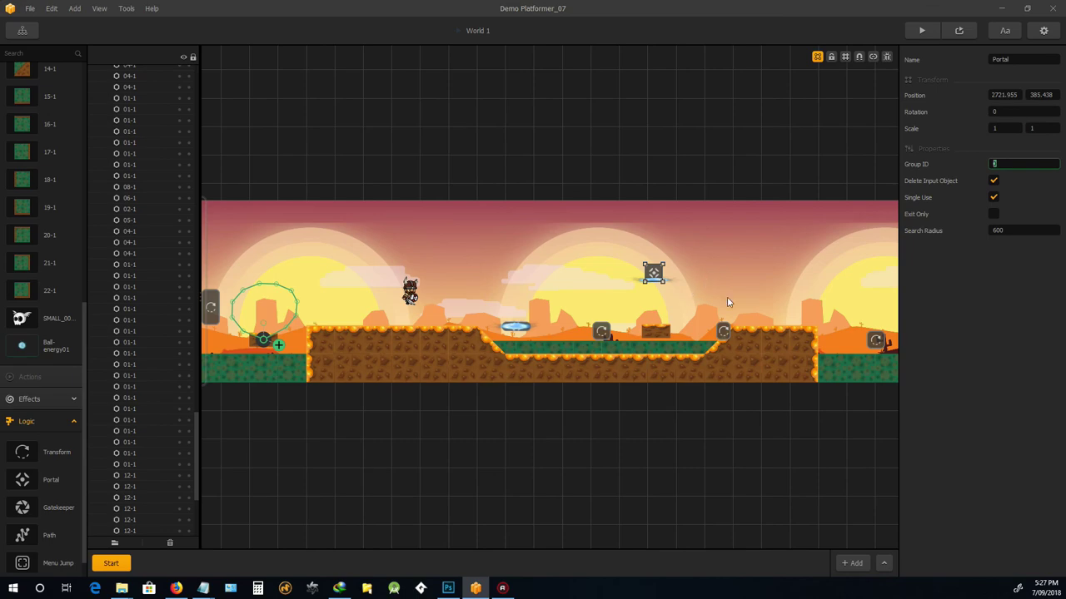
scroll(616, 265, up, 1)
scroll(583, 266, down, 2)
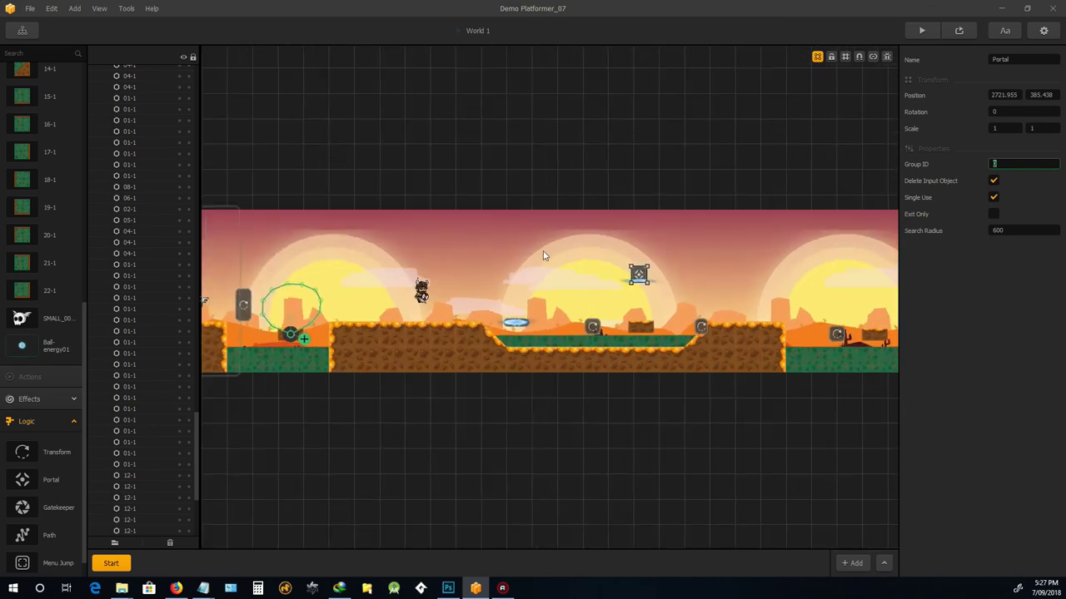
scroll(528, 264, up, 2)
scroll(533, 250, down, 2)
scroll(507, 241, up, 1)
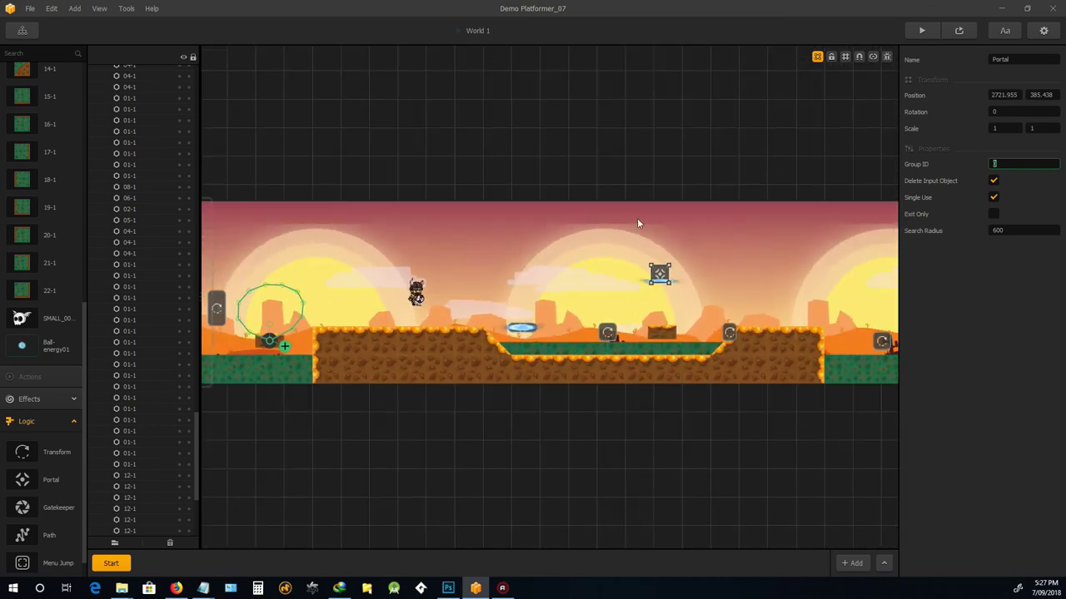